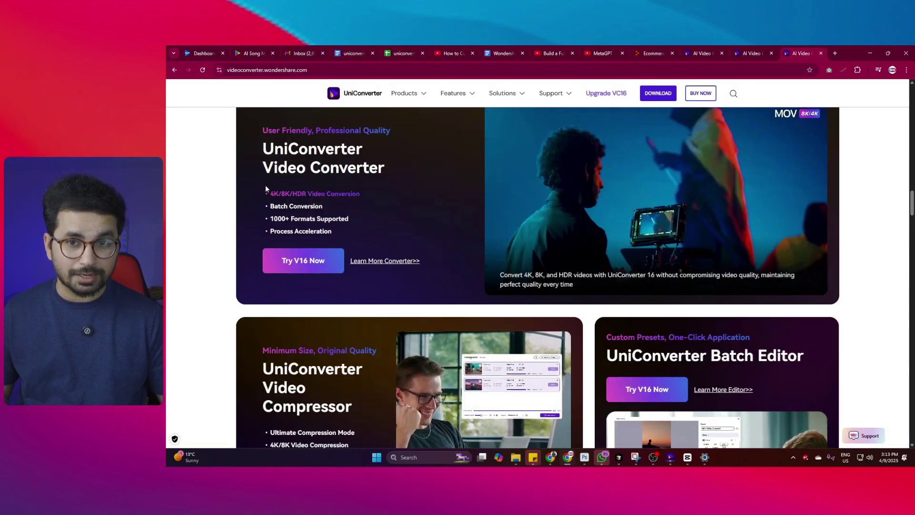
Scroll the AI tools page and highlight the 'AI Tools' words in the headline.
{"action": "scroll", "coordinate": [244, 182], "scroll_direction": "down", "scroll_amount": 2}
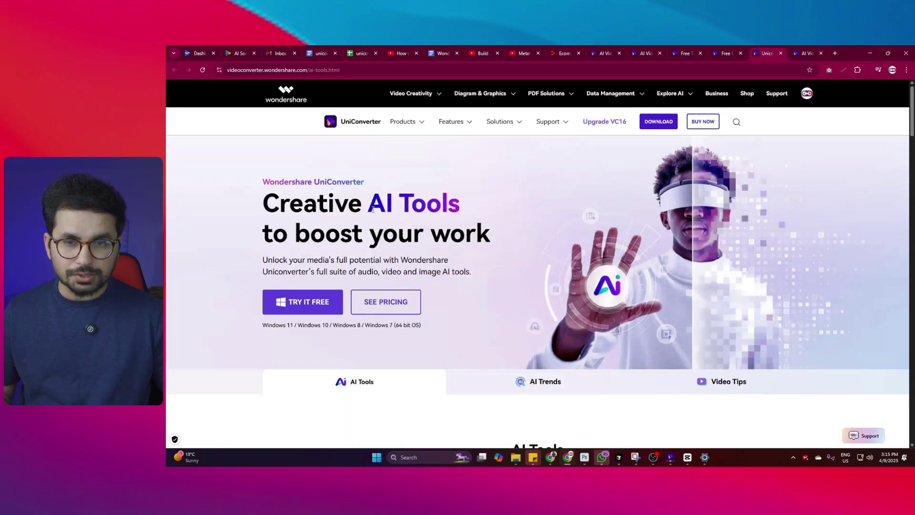
{"action": "left_click_drag", "start_coordinate": [370, 204], "coordinate": [471, 217]}
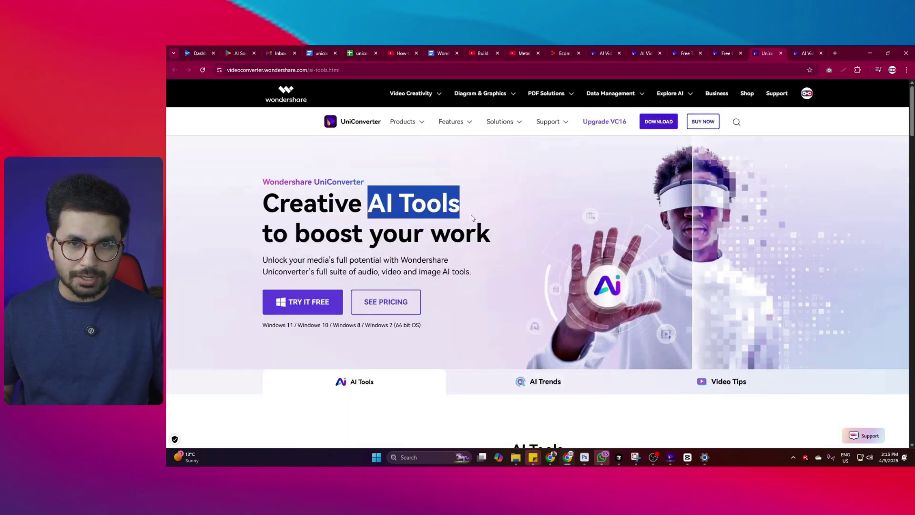
{"action": "left_click", "coordinate": [334, 222]}
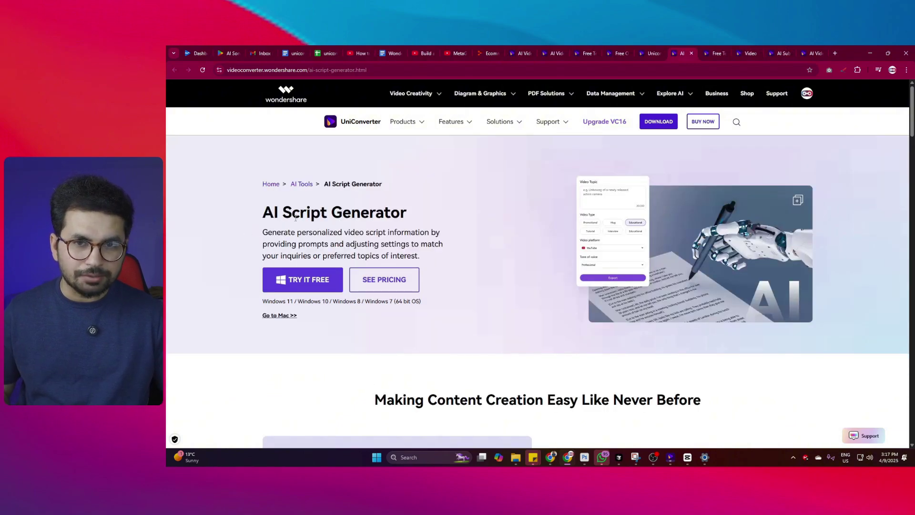
Cycle through the Text to Speech, AI Portrait and Subtitle Translator pages, then return to the home page.
{"action": "key", "text": "ctrl+Tab"}
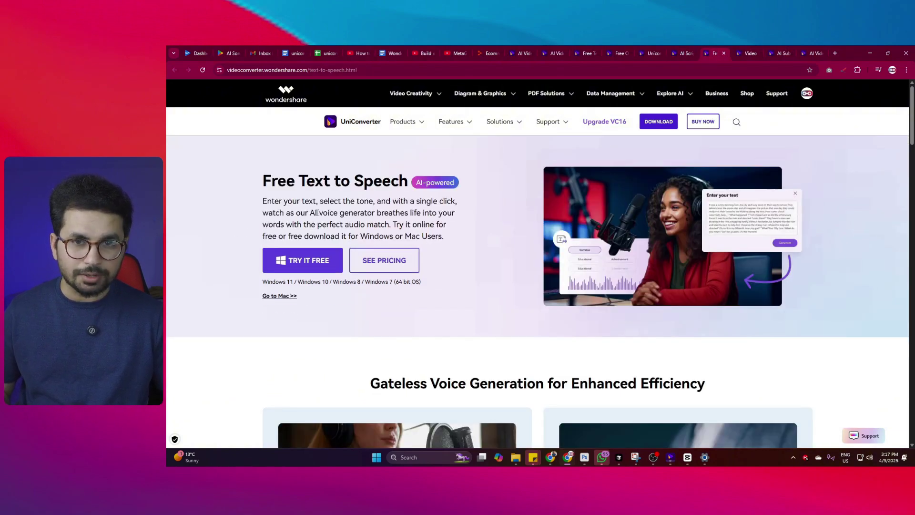
{"action": "key", "text": "ctrl+Tab"}
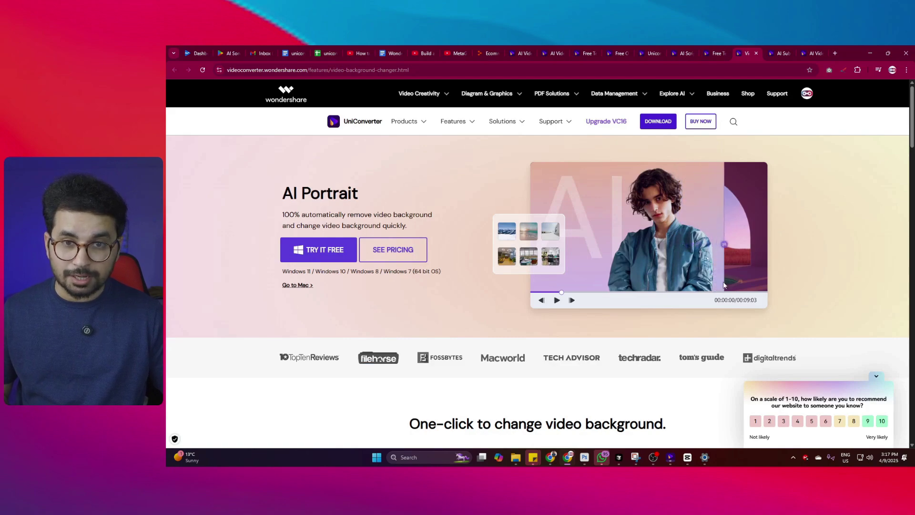
{"action": "key", "text": "ctrl+Tab"}
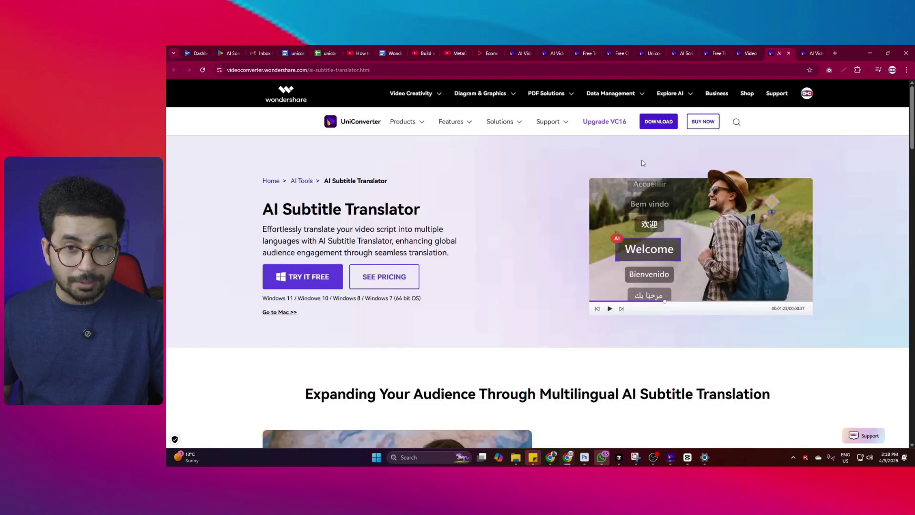
{"action": "left_click", "coordinate": [522, 53]}
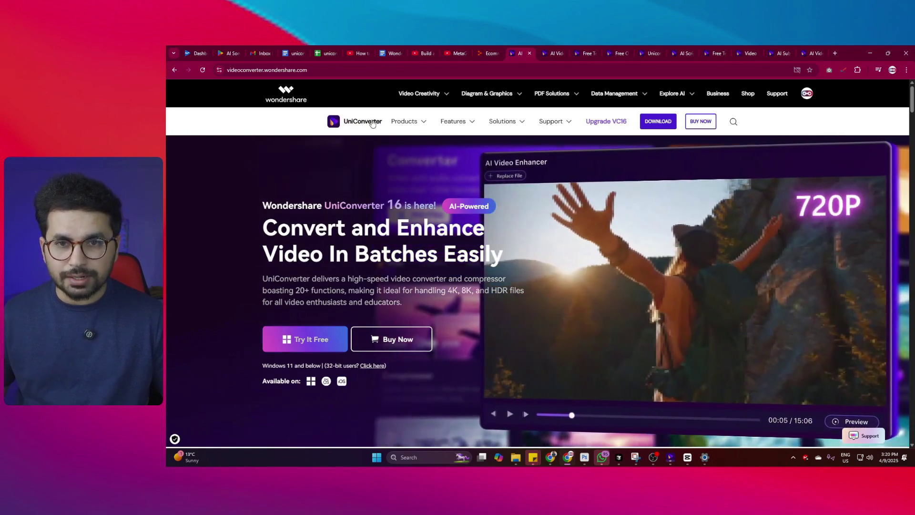
Start the free UniConverter 16 download from the website.
{"action": "key", "text": "ctrl+l"}
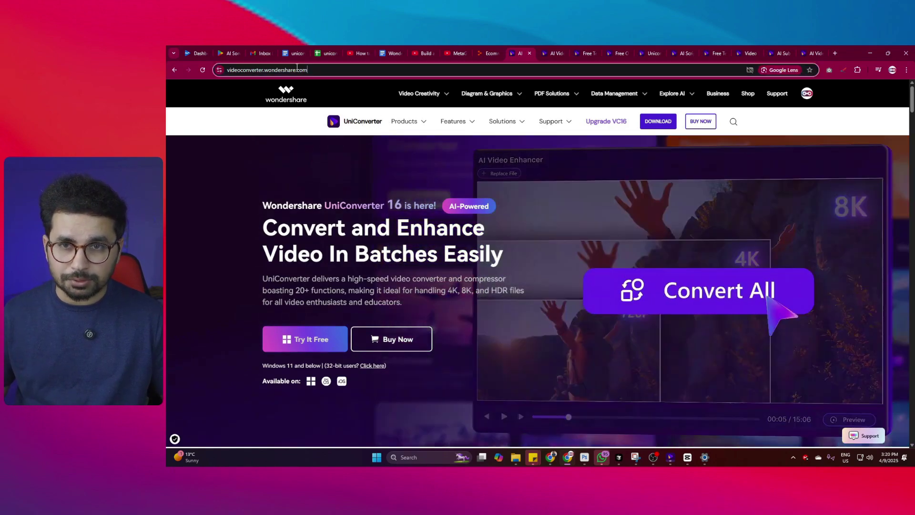
{"action": "left_click", "coordinate": [352, 206]}
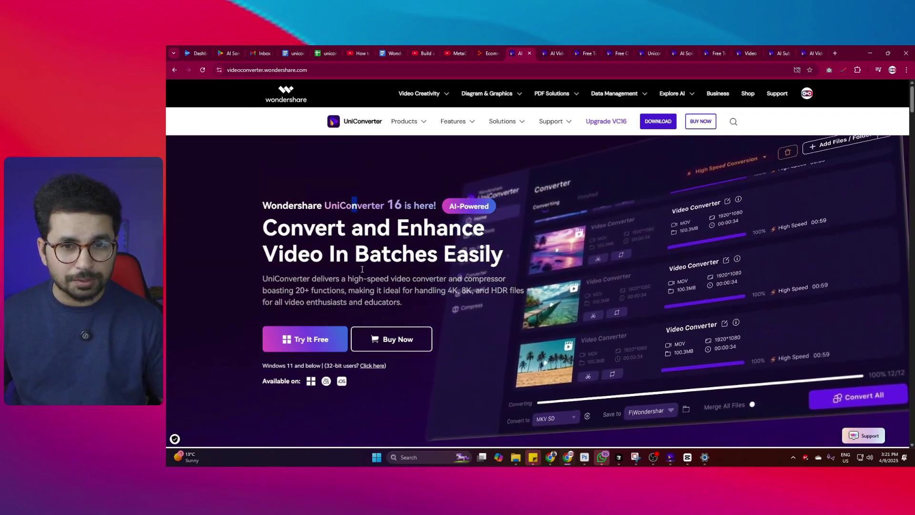
{"action": "scroll", "coordinate": [358, 206], "scroll_direction": "down", "scroll_amount": 2}
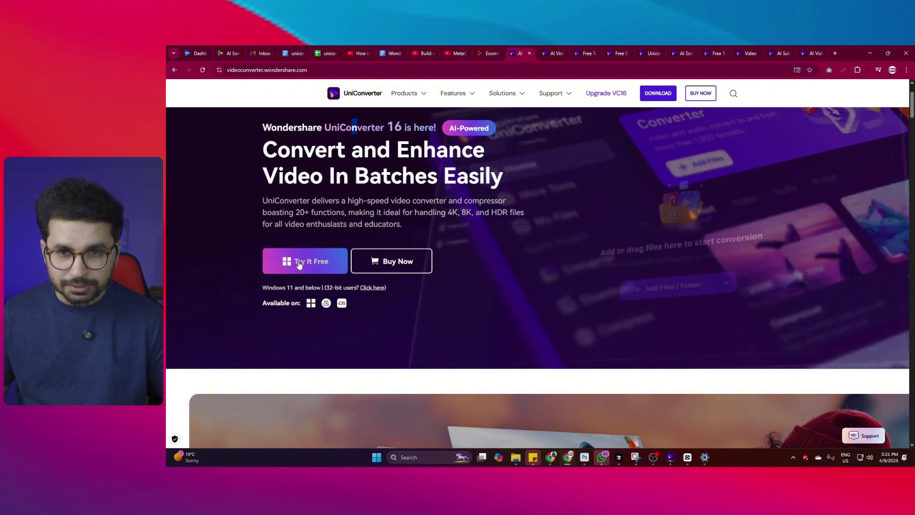
{"action": "left_click", "coordinate": [300, 263]}
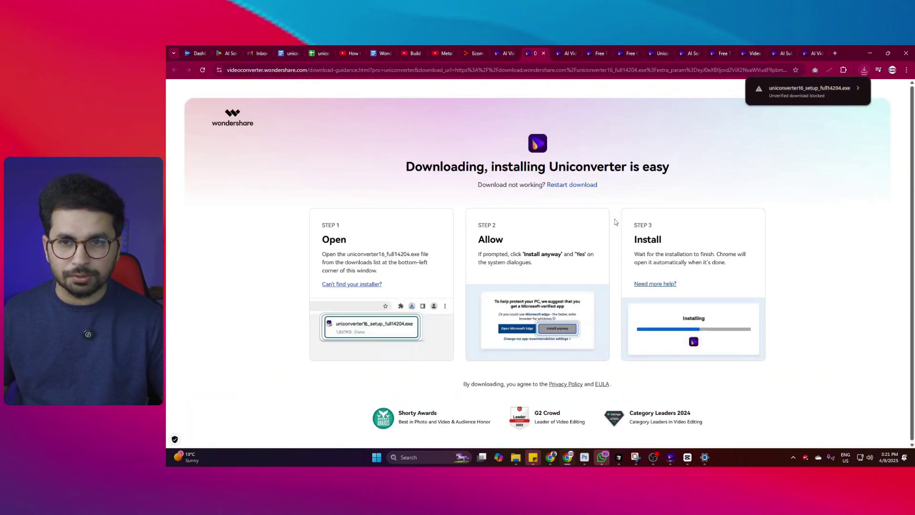
Search the computer for 'unico' and launch Wondershare UniConverter 16.
{"action": "left_click", "coordinate": [415, 458]}
{"action": "type", "text": "unico"}
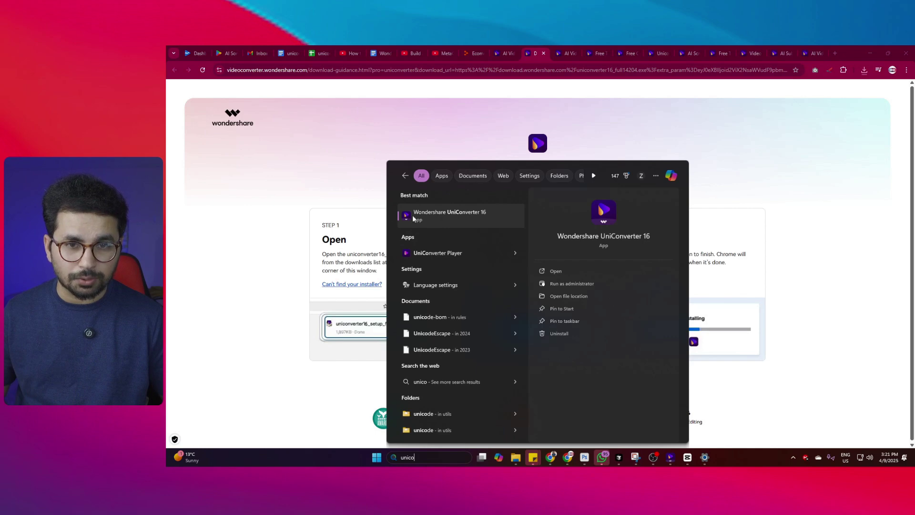
{"action": "left_click", "coordinate": [434, 213]}
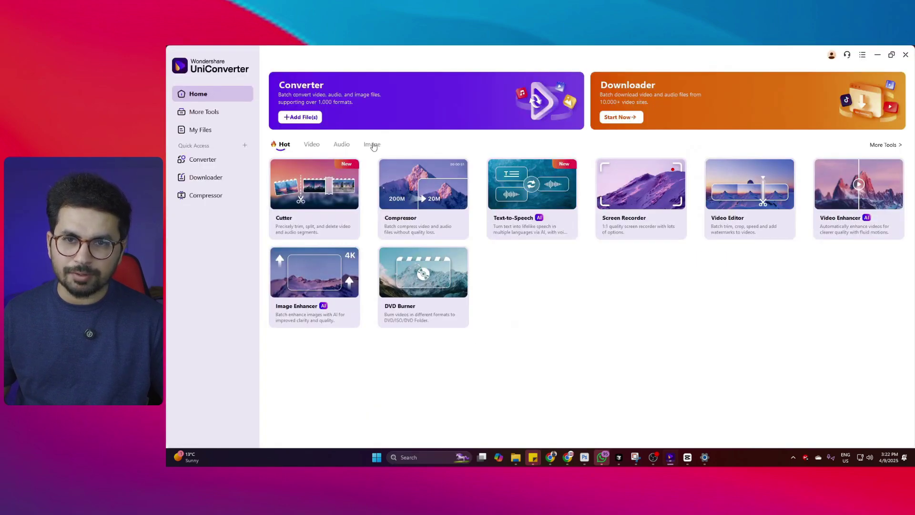
Check the account plan details and open the full More Tools library.
{"action": "left_click", "coordinate": [831, 56]}
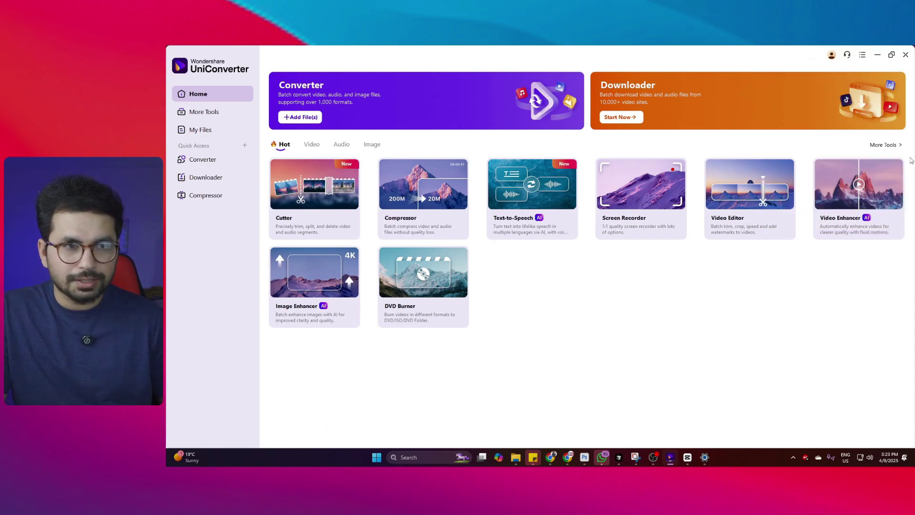
{"action": "left_click", "coordinate": [890, 147]}
{"action": "scroll", "coordinate": [422, 248], "scroll_direction": "down", "scroll_amount": 3}
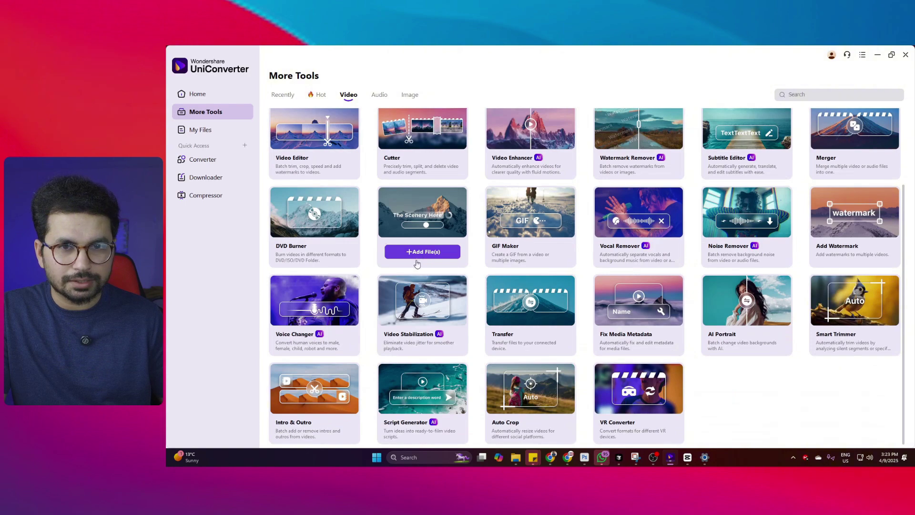
{"action": "scroll", "coordinate": [422, 267], "scroll_direction": "up", "scroll_amount": 3}
Browse the Audio, Image and Video tool lists, ending on the Video tools.
{"action": "left_click", "coordinate": [379, 95]}
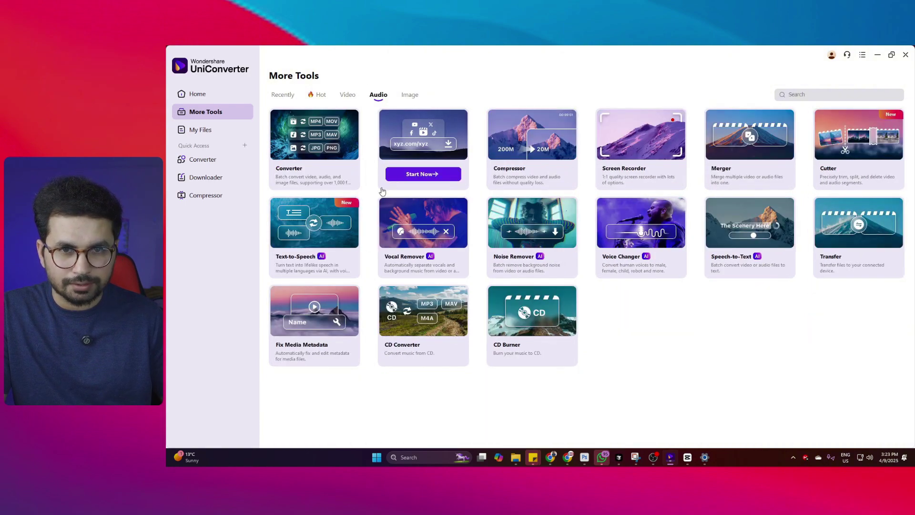
{"action": "left_click", "coordinate": [409, 95]}
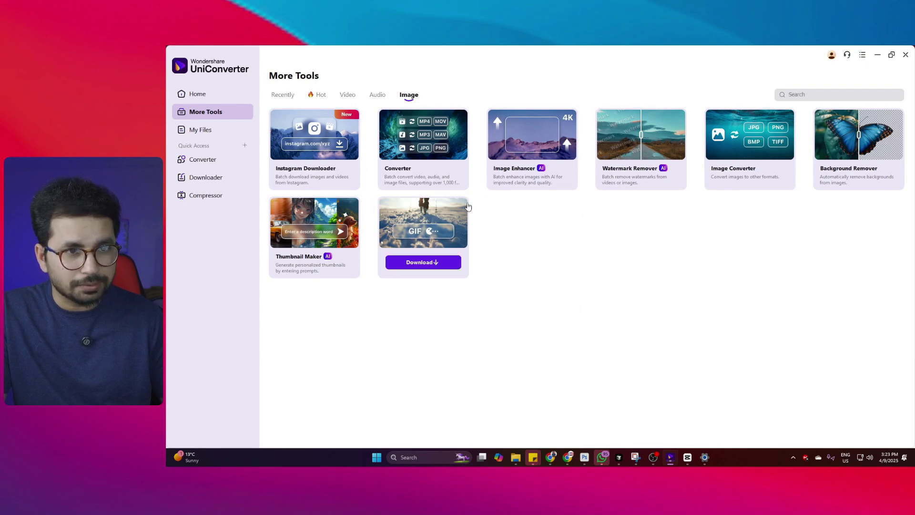
{"action": "left_click", "coordinate": [349, 95]}
{"action": "scroll", "coordinate": [383, 420], "scroll_direction": "down", "scroll_amount": 3}
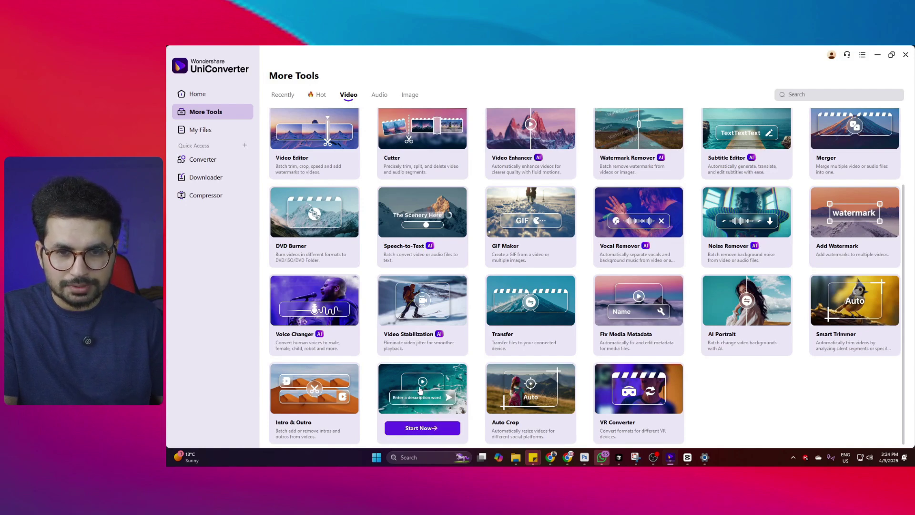
Open the AI Script Generator and dictate a topic about Vibe coding for non-technical people.
{"action": "left_click", "coordinate": [421, 390]}
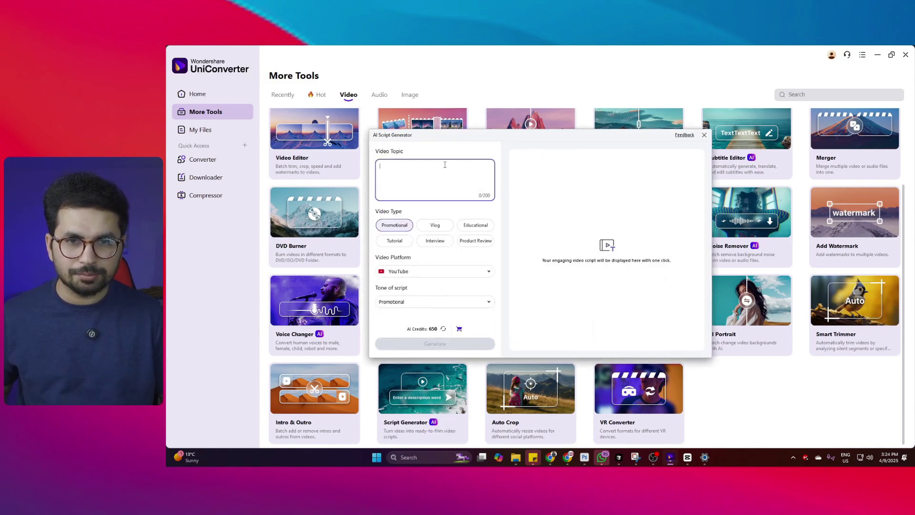
{"action": "key", "text": "super+h"}
{"action": "left_click_drag", "start_coordinate": [625, 152], "coordinate": [628, 177]}
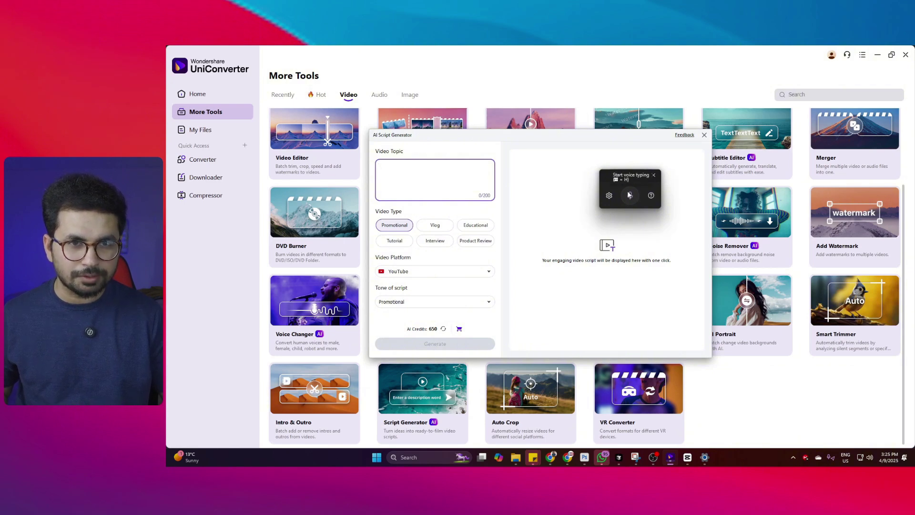
{"action": "left_click", "coordinate": [631, 196]}
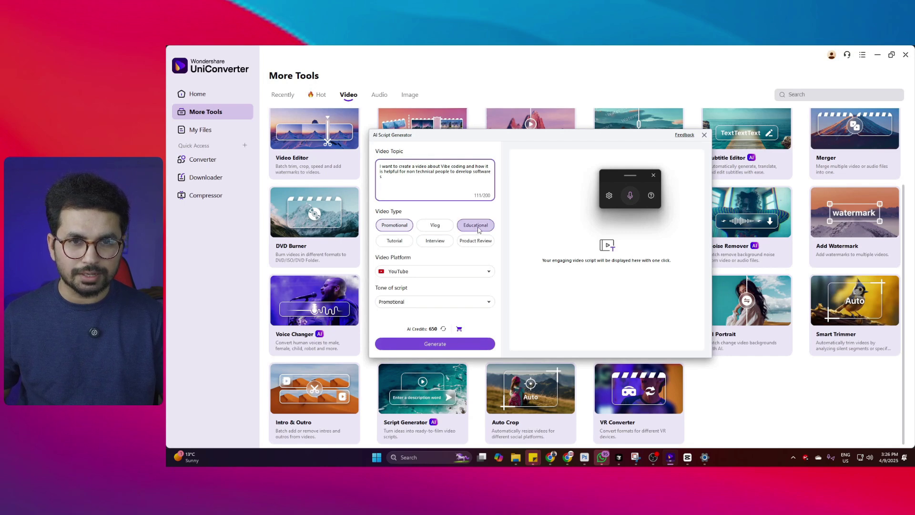
Set the video type to Educational and the script tone to Friendly.
{"action": "left_click", "coordinate": [479, 226]}
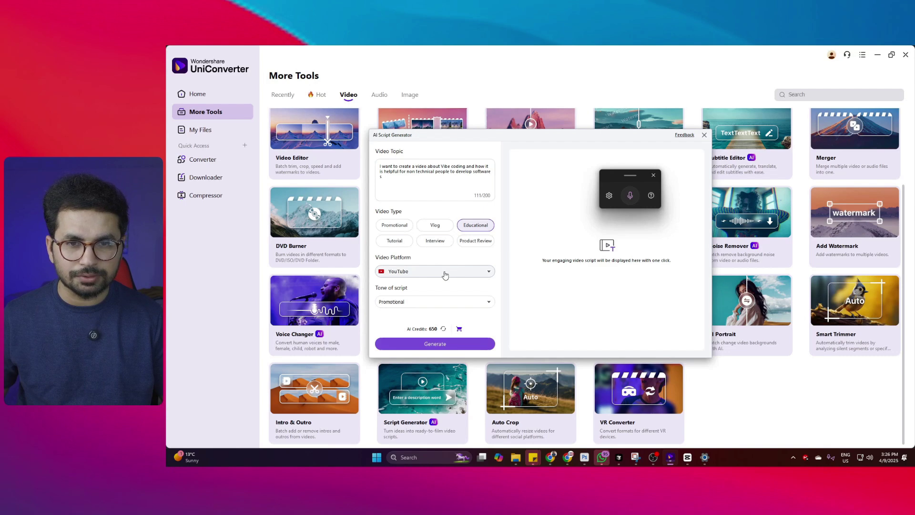
{"action": "left_click", "coordinate": [413, 305]}
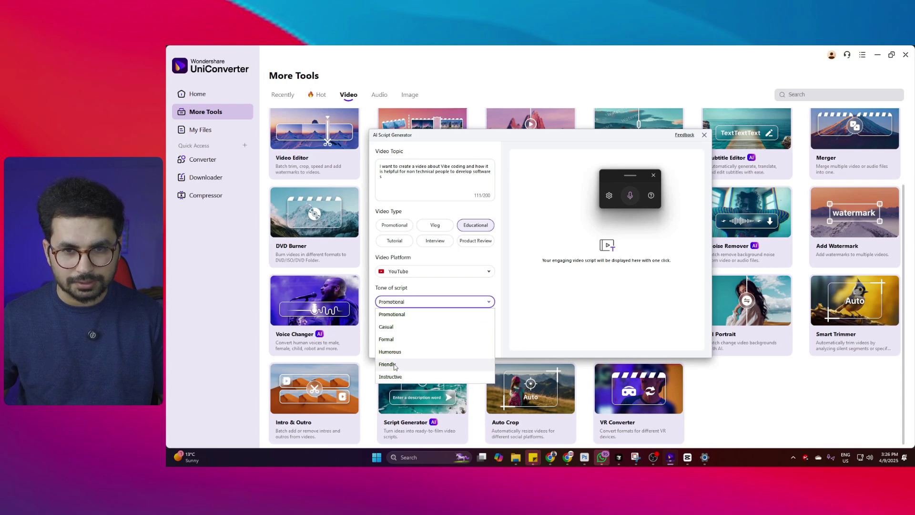
{"action": "left_click", "coordinate": [394, 364]}
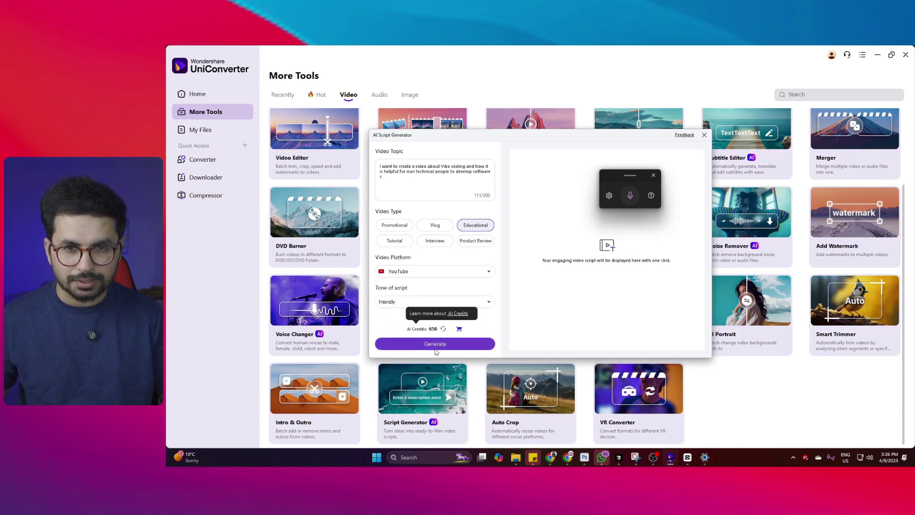
Generate the Vibe coding YouTube script and scroll through the result.
{"action": "left_click", "coordinate": [433, 345]}
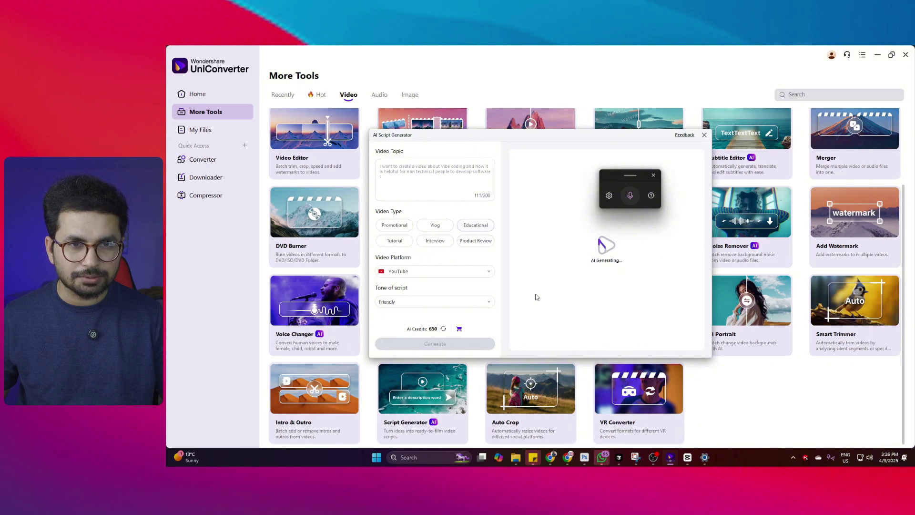
{"action": "left_click_drag", "start_coordinate": [616, 175], "coordinate": [824, 233]}
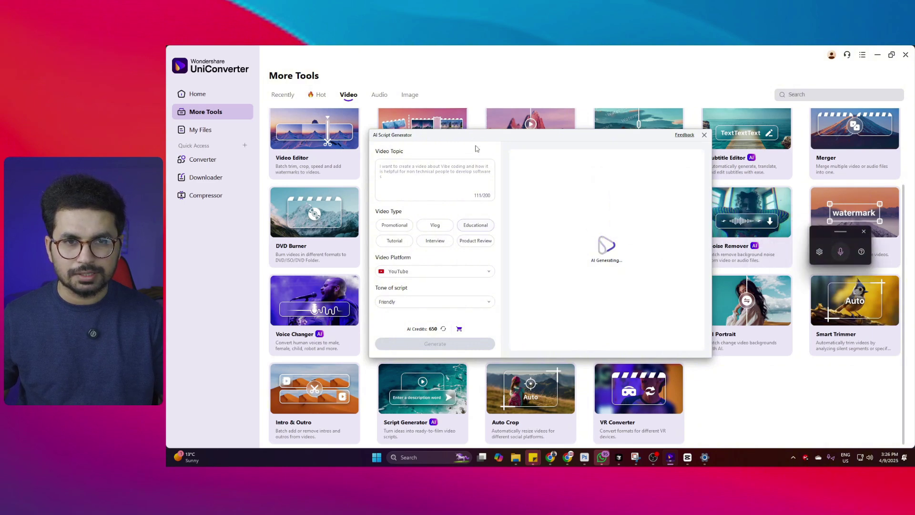
{"action": "left_click_drag", "start_coordinate": [513, 140], "coordinate": [455, 110]}
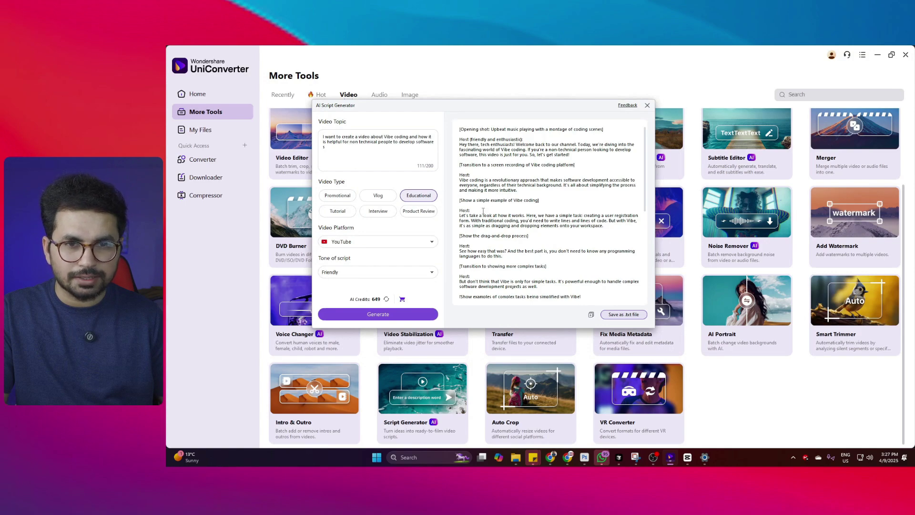
{"action": "scroll", "coordinate": [480, 219], "scroll_direction": "down", "scroll_amount": 3}
{"action": "scroll", "coordinate": [491, 267], "scroll_direction": "up", "scroll_amount": 3}
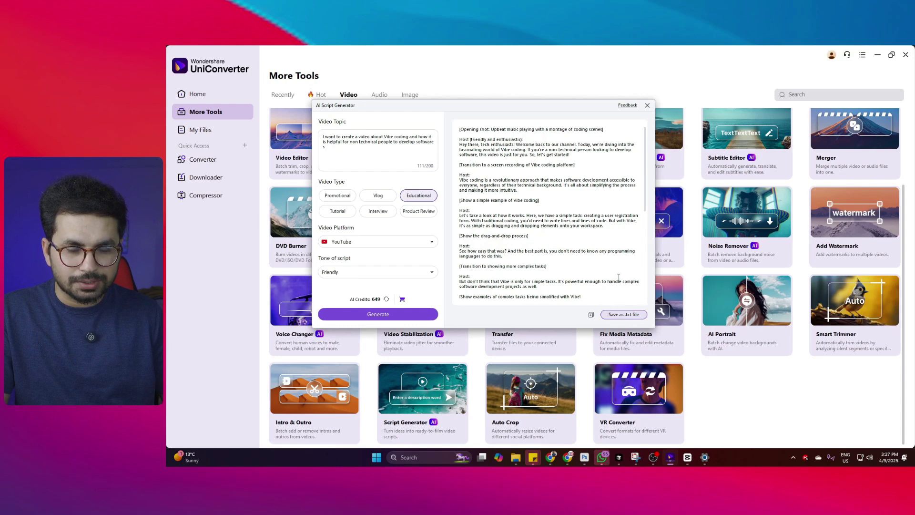
Save the script as the Educational .txt file and open it, always using Notepad.
{"action": "left_click", "coordinate": [620, 316]}
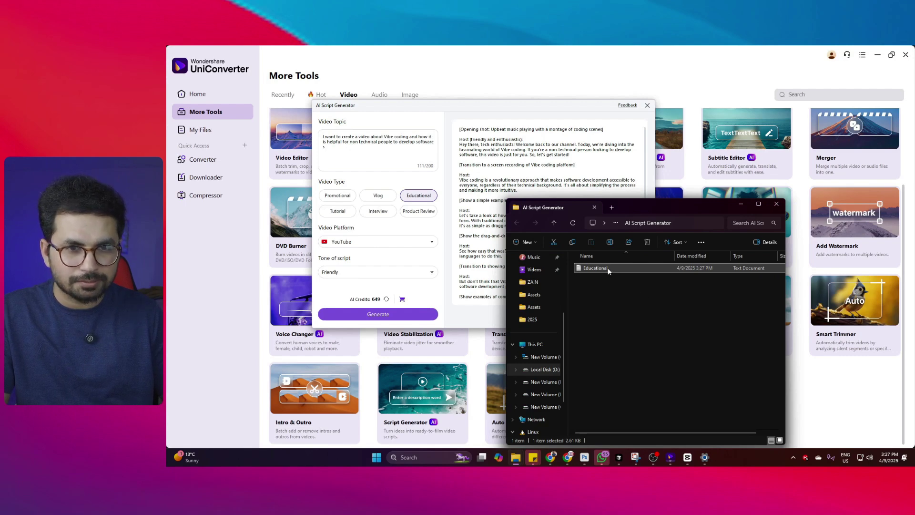
{"action": "double_click", "coordinate": [619, 274]}
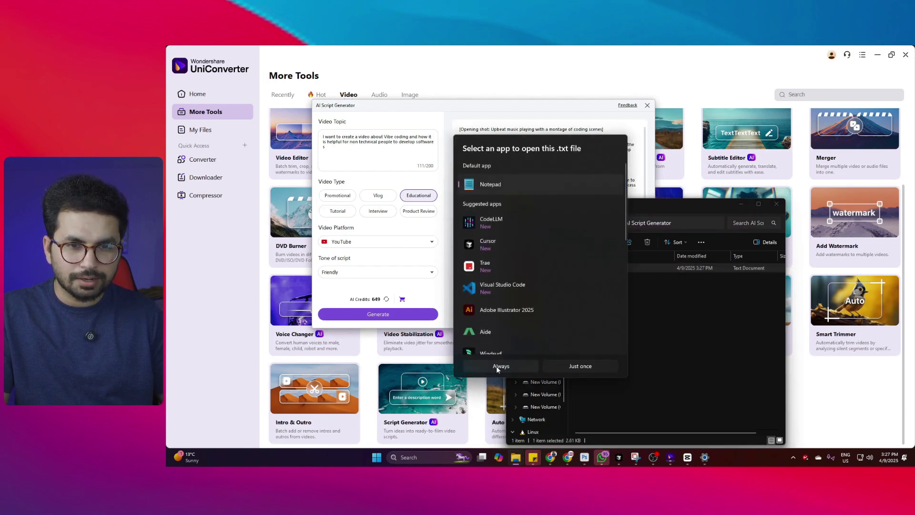
{"action": "left_click", "coordinate": [500, 366]}
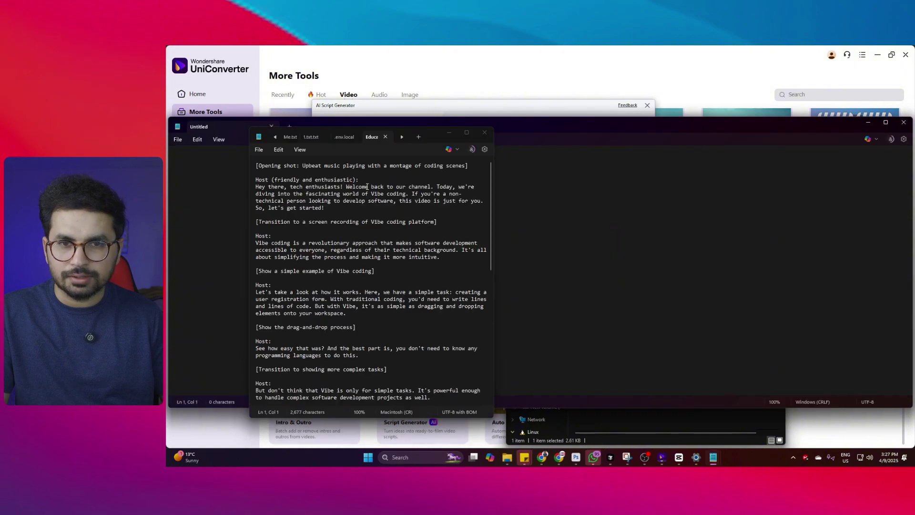
{"action": "scroll", "coordinate": [362, 224], "scroll_direction": "down", "scroll_amount": 8}
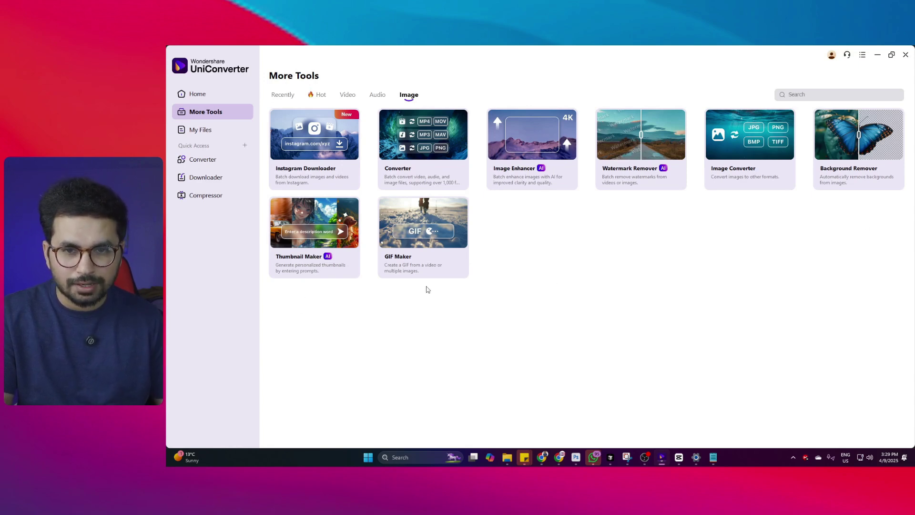
Open the AI Image Enhancer, preview its models and try Image Upscaler.
{"action": "mouse_move", "coordinate": [529, 143]}
{"action": "left_click", "coordinate": [525, 175]}
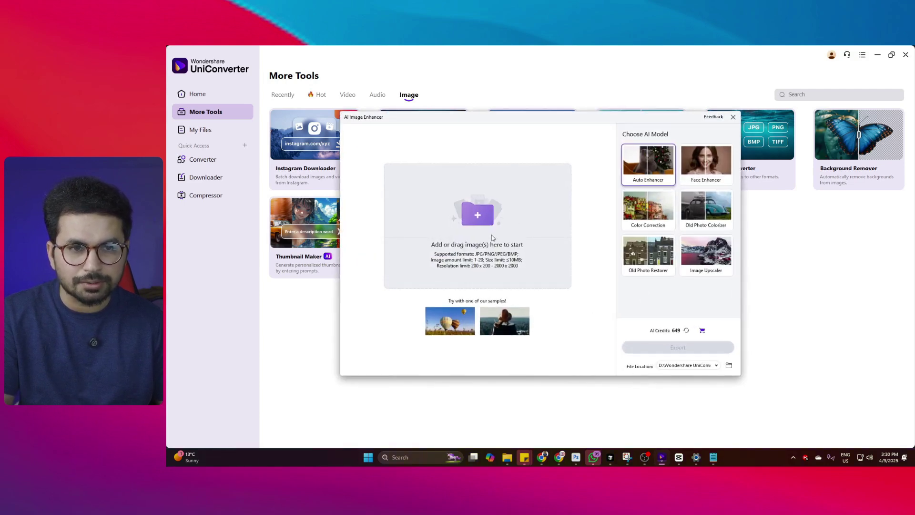
{"action": "mouse_move", "coordinate": [709, 172]}
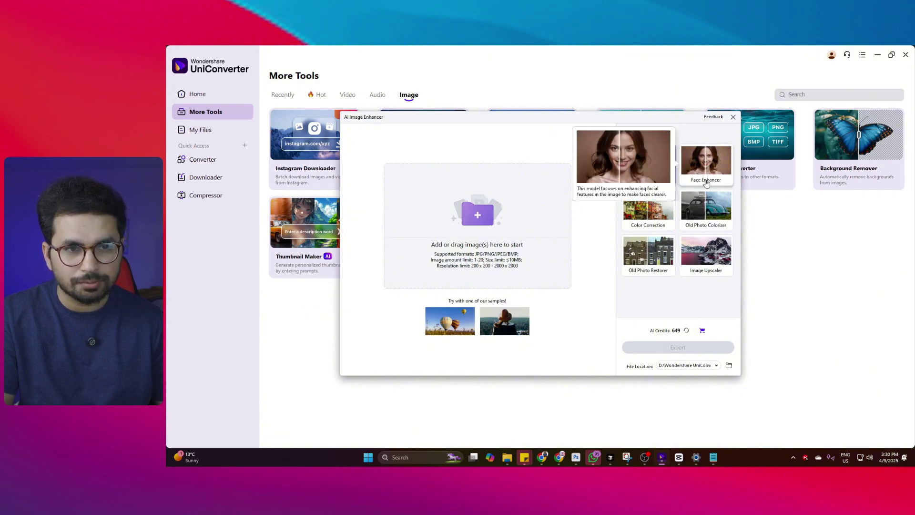
{"action": "mouse_move", "coordinate": [709, 210]}
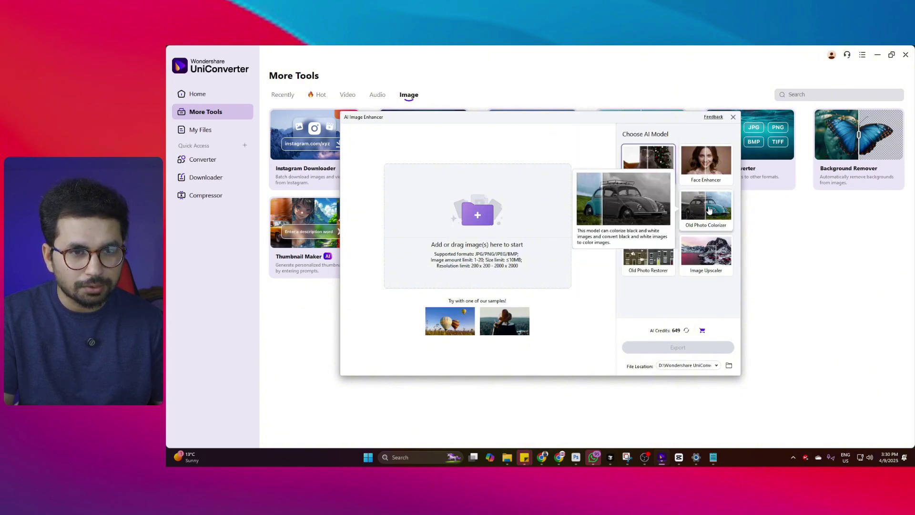
{"action": "mouse_move", "coordinate": [707, 268]}
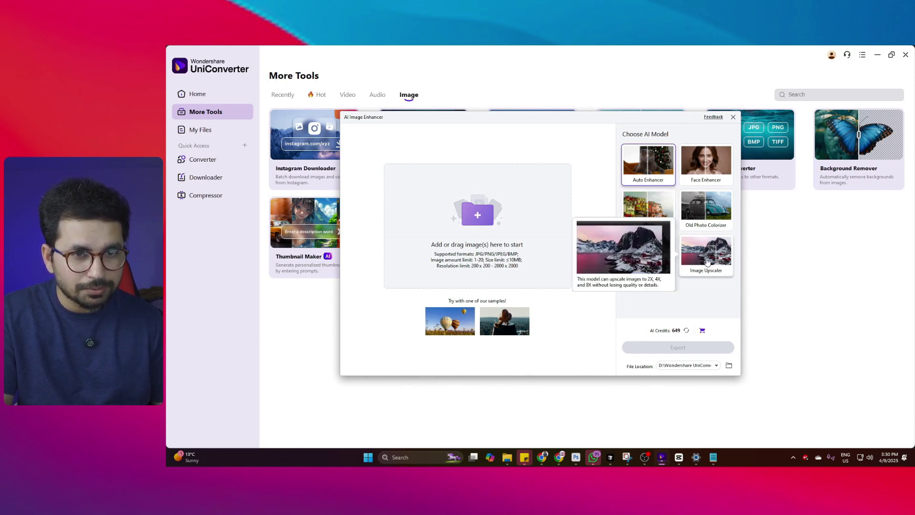
{"action": "mouse_move", "coordinate": [650, 273]}
{"action": "mouse_move", "coordinate": [644, 226]}
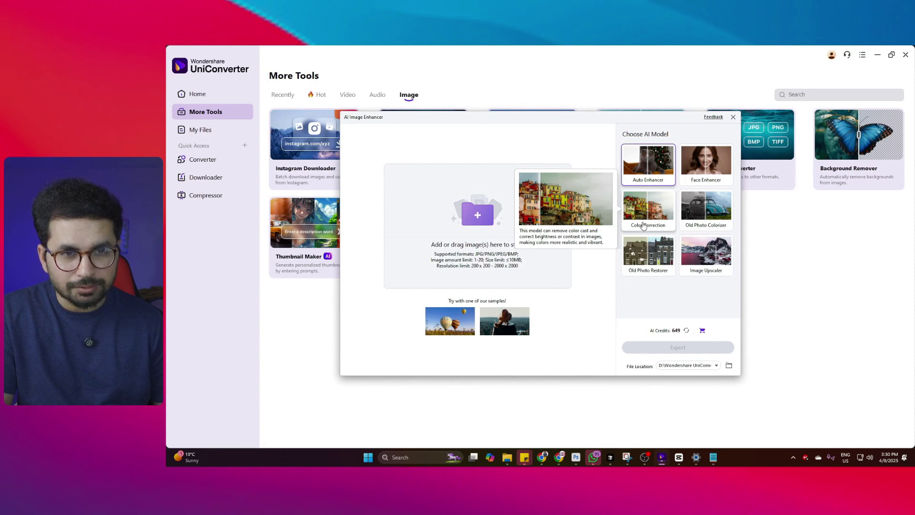
{"action": "left_click", "coordinate": [709, 256]}
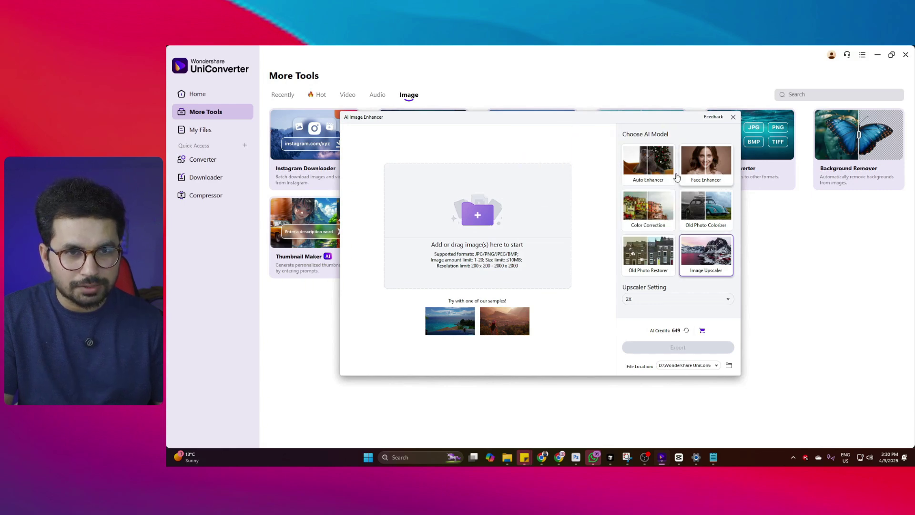
Apply Auto Enhancer to the hot-air balloon sample and export it.
{"action": "left_click", "coordinate": [644, 161]}
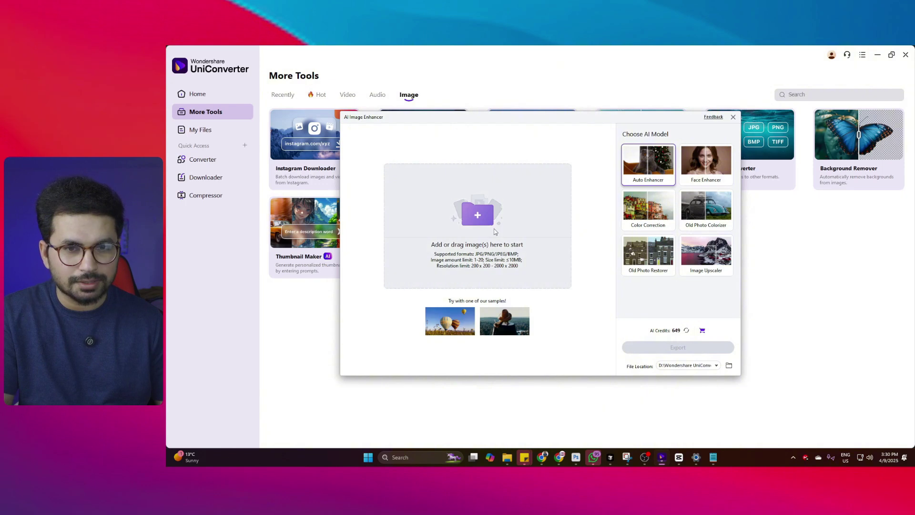
{"action": "left_click", "coordinate": [450, 328]}
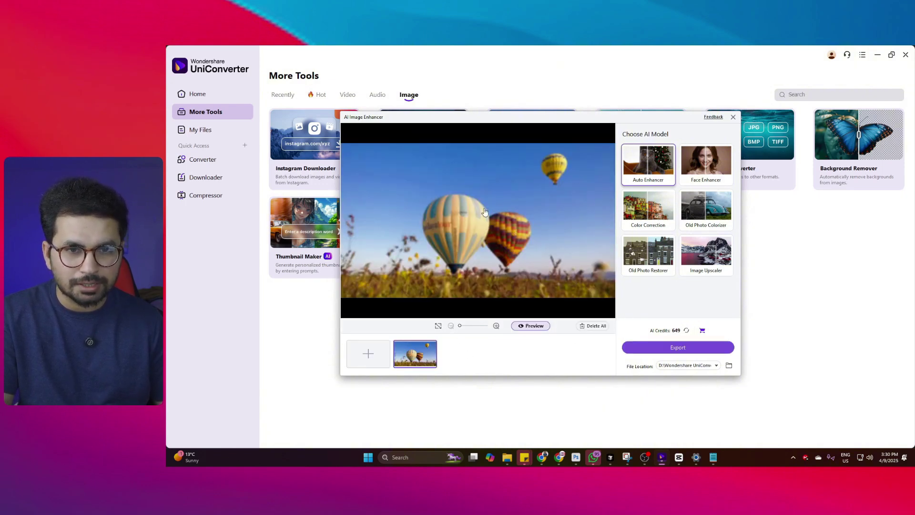
{"action": "left_click", "coordinate": [662, 347]}
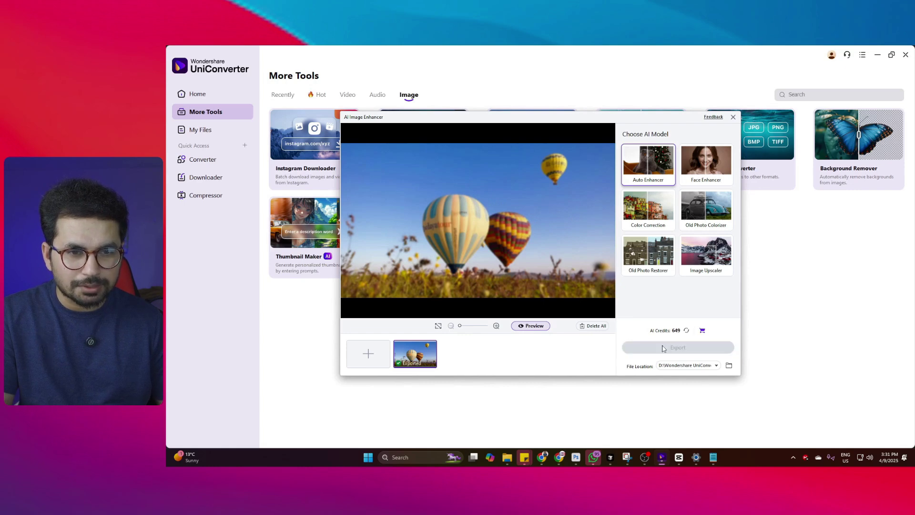
View AutoEnhancer_Src.jpg zoomed in within Photos, then return to the image enhancer.
{"action": "double_click", "coordinate": [683, 285]}
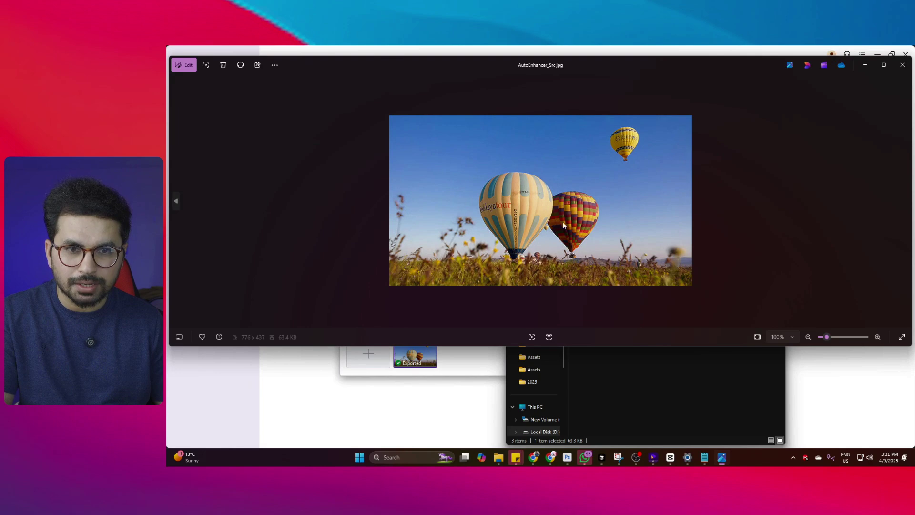
{"action": "scroll", "coordinate": [507, 209], "scroll_direction": "up", "scroll_amount": 3}
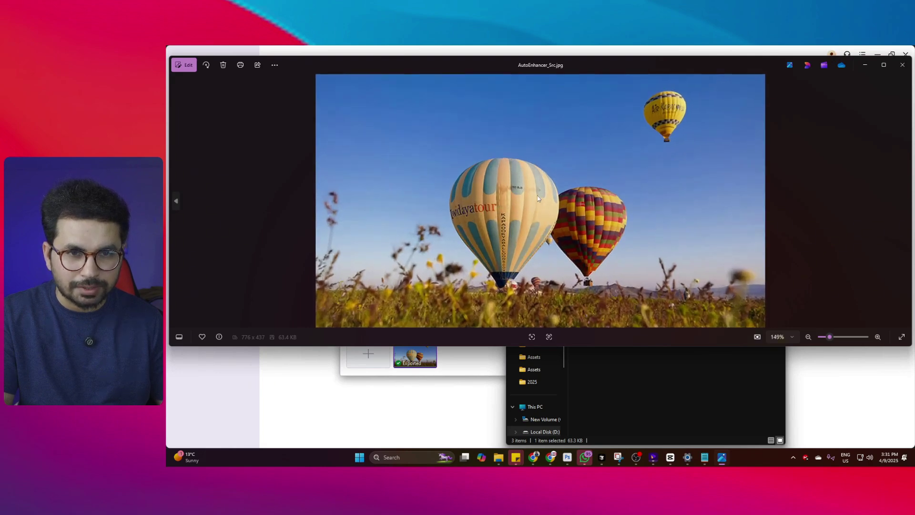
{"action": "left_click", "coordinate": [493, 367]}
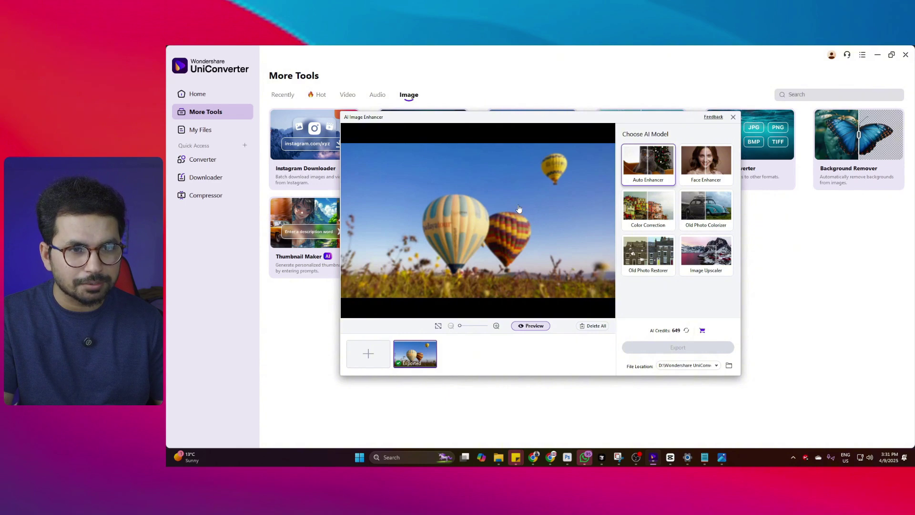
Load the black-and-white parrot sample into Old Photo Colorizer and export the colorized image.
{"action": "left_click", "coordinate": [701, 226]}
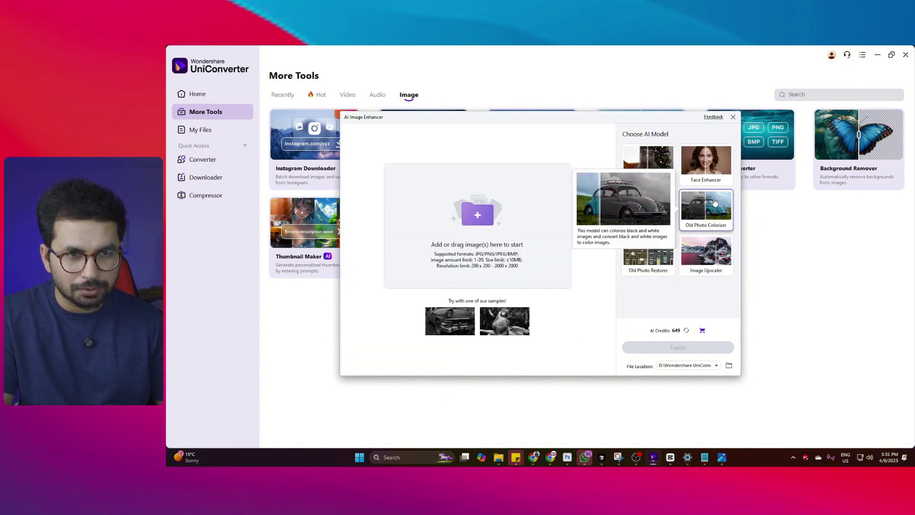
{"action": "left_click", "coordinate": [497, 325]}
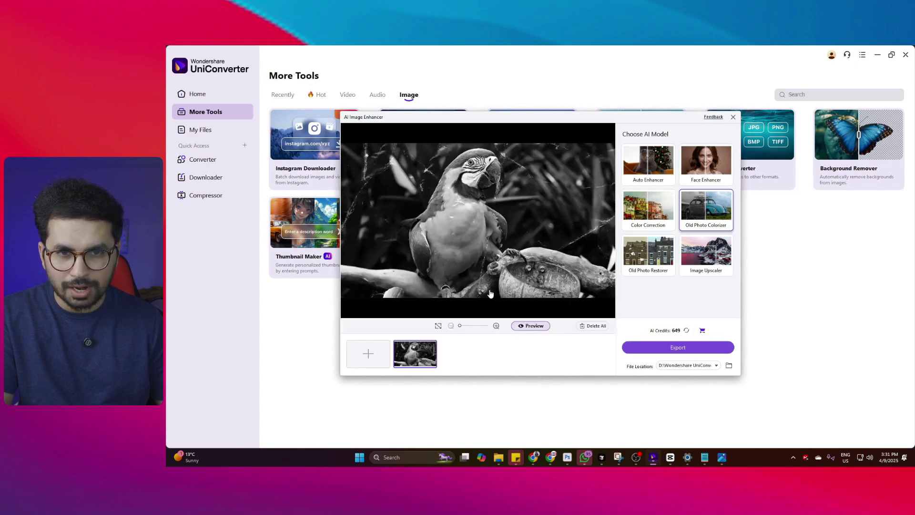
{"action": "left_click", "coordinate": [660, 348]}
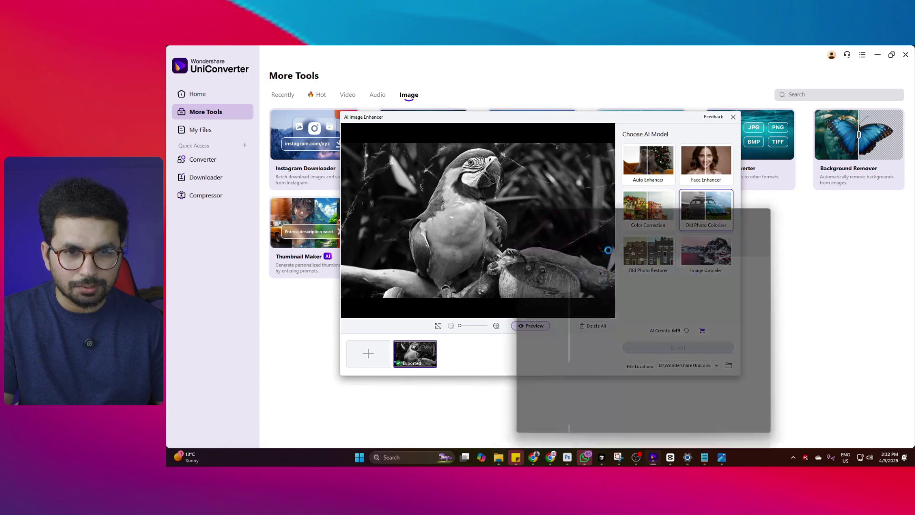
Open OldPhotoColorizer_Src.jpg in Photos and move the viewer down to reveal UniConverter.
{"action": "double_click", "coordinate": [721, 281]}
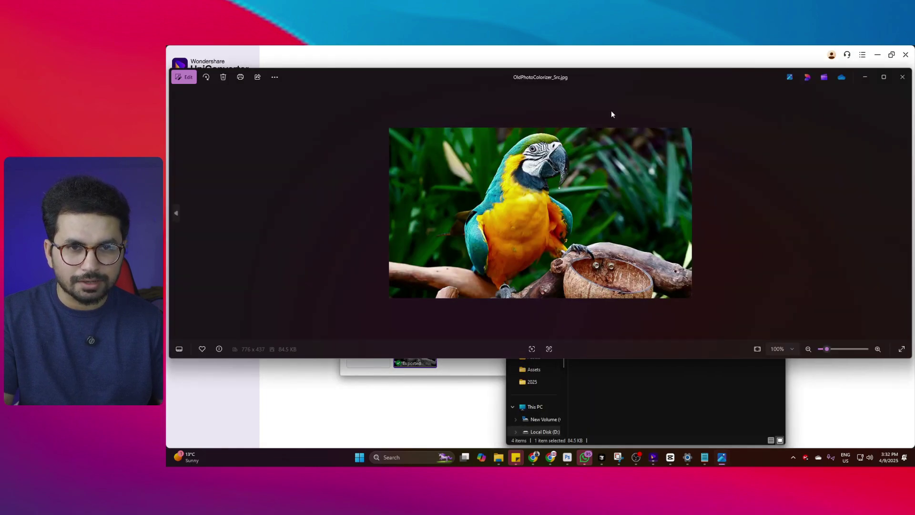
{"action": "left_click_drag", "start_coordinate": [583, 79], "coordinate": [569, 117]}
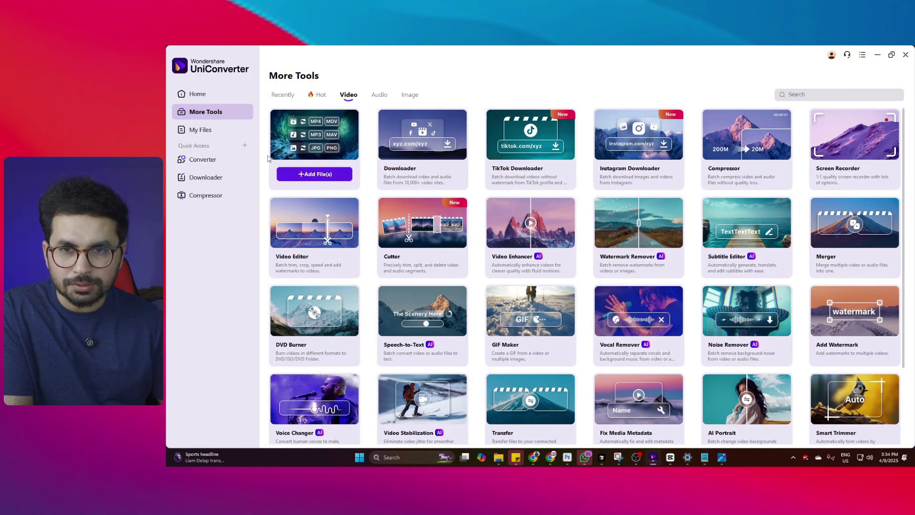
{"action": "mouse_move", "coordinate": [450, 176]}
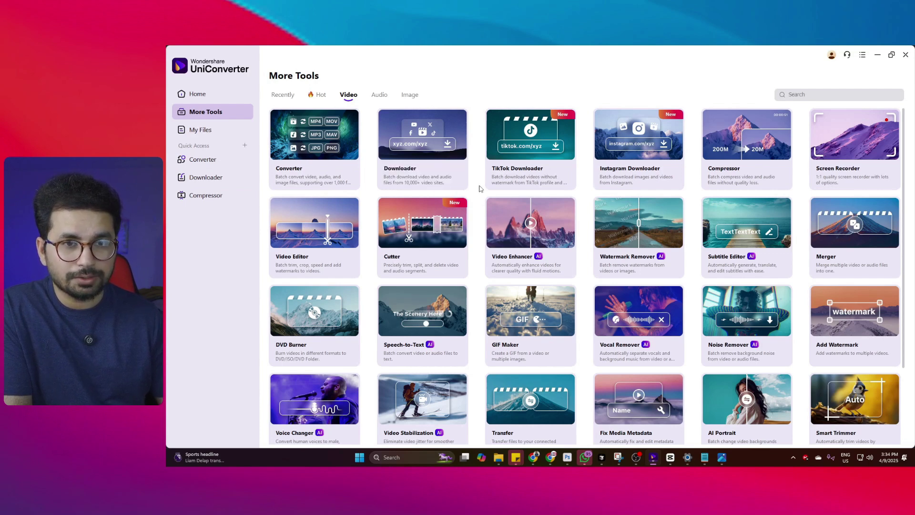
{"action": "mouse_move", "coordinate": [743, 191]}
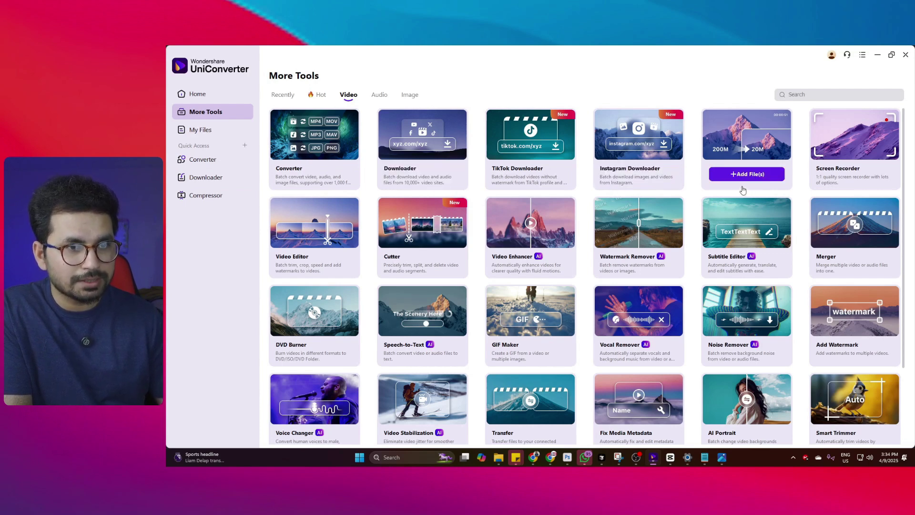
{"action": "mouse_move", "coordinate": [818, 191]}
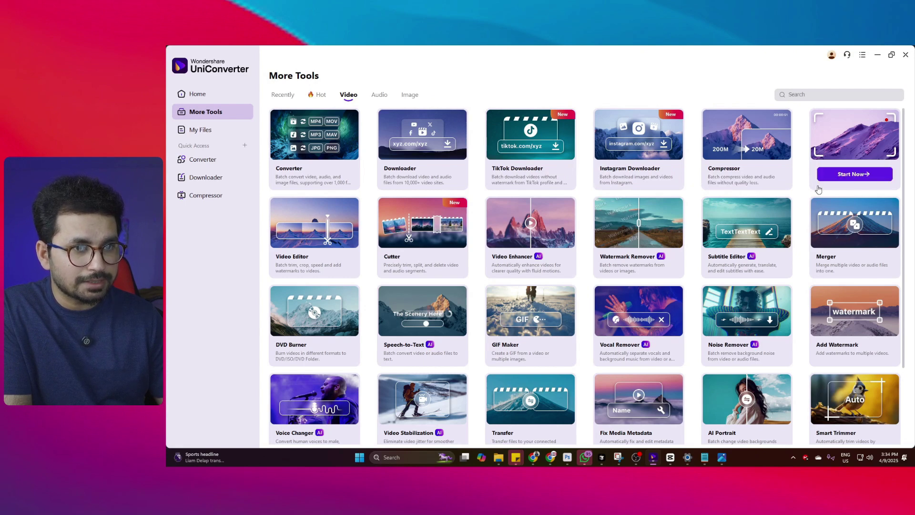
{"action": "mouse_move", "coordinate": [275, 270]}
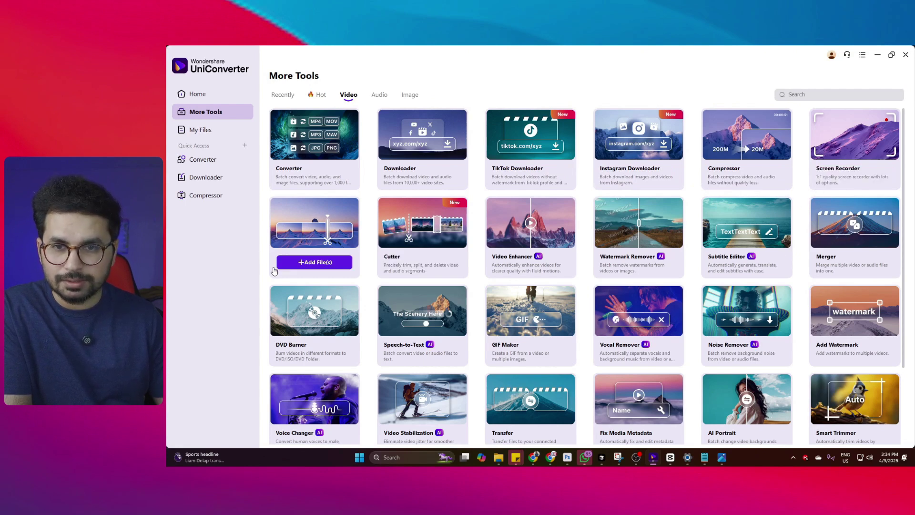
{"action": "mouse_move", "coordinate": [524, 278]}
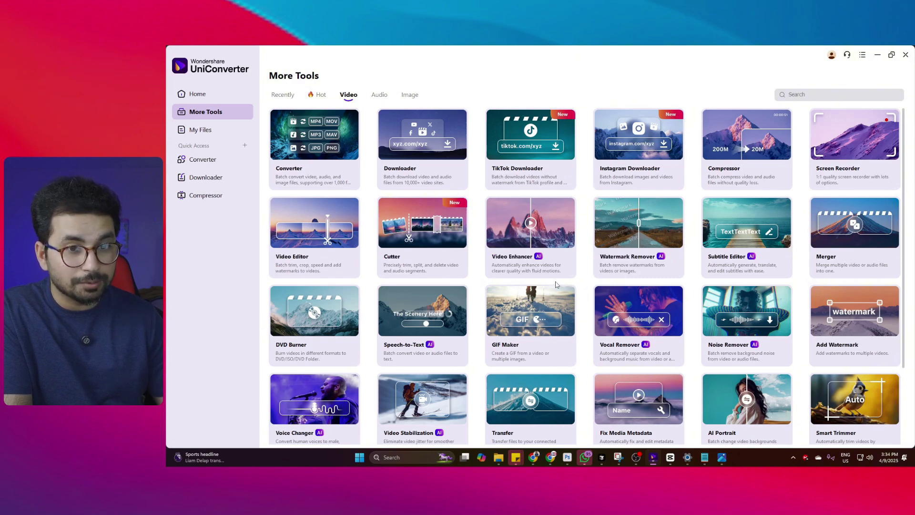
{"action": "mouse_move", "coordinate": [707, 274]}
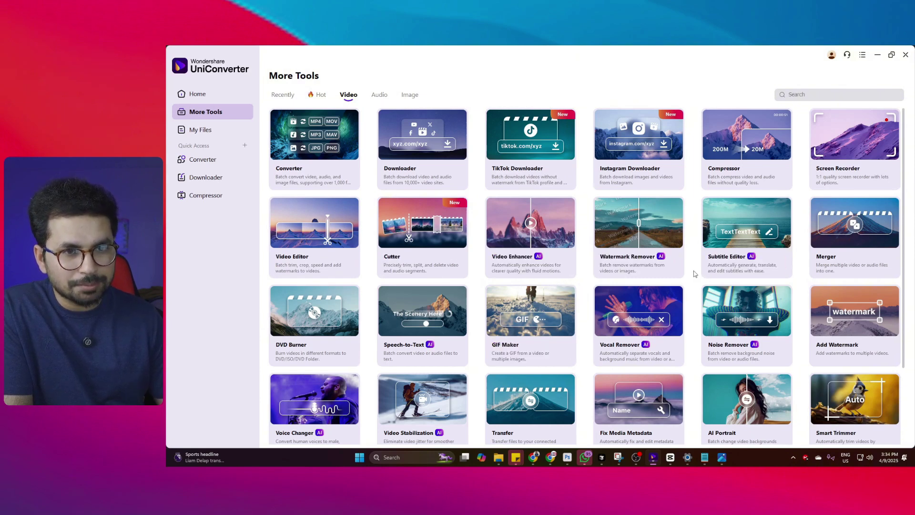
{"action": "mouse_move", "coordinate": [845, 266]}
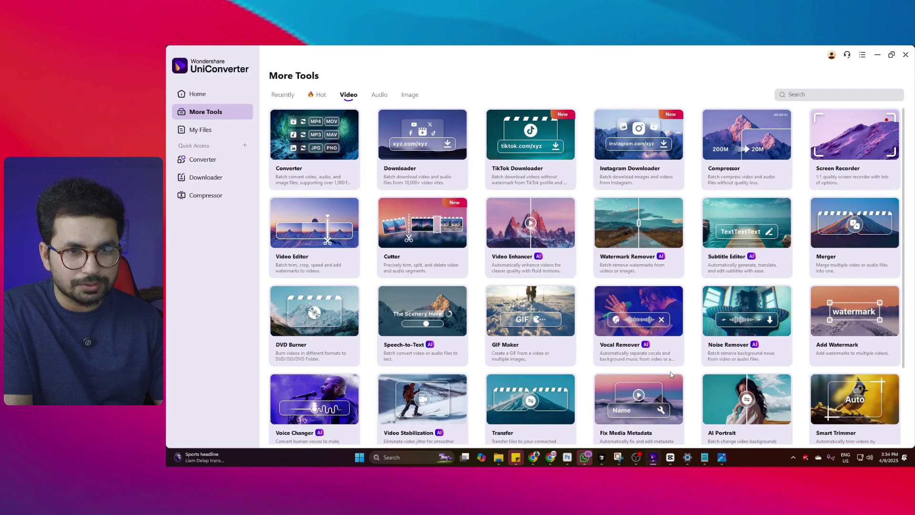
{"action": "mouse_move", "coordinate": [570, 377]}
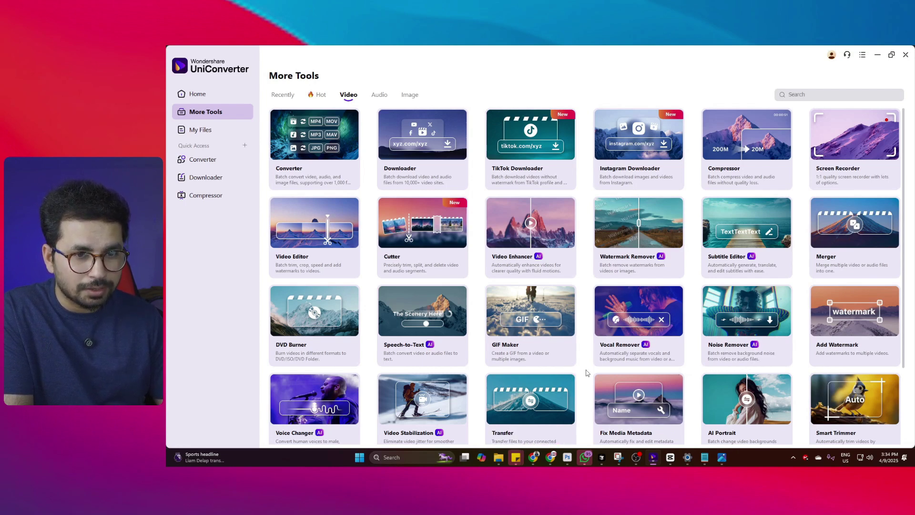
Scroll the More Tools Video grid down to Auto Crop and VR Converter.
{"action": "scroll", "coordinate": [389, 270], "scroll_direction": "down", "scroll_amount": 2}
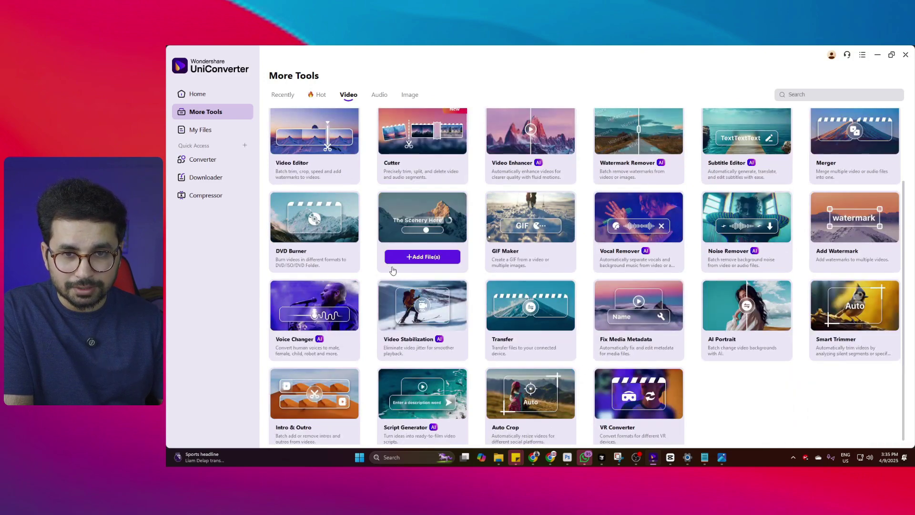
{"action": "scroll", "coordinate": [293, 336], "scroll_direction": "down", "scroll_amount": 1}
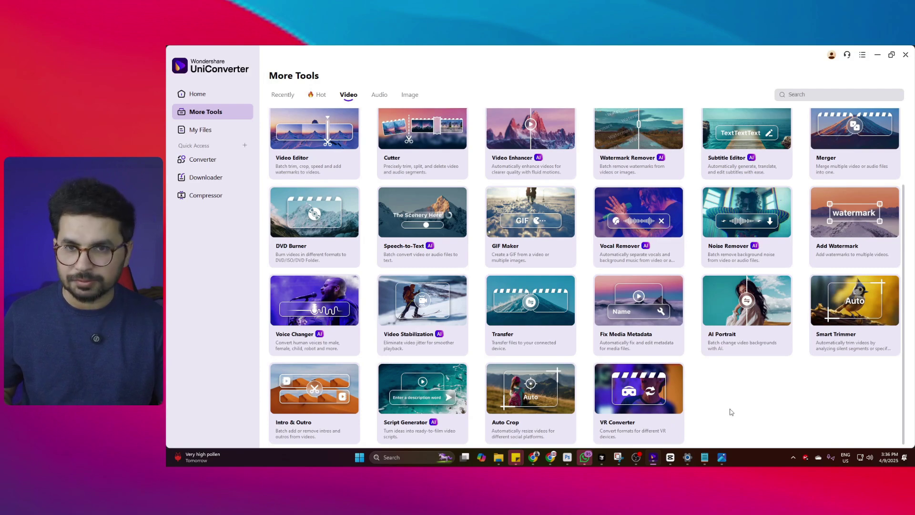
{"action": "scroll", "coordinate": [731, 417], "scroll_direction": "up", "scroll_amount": 2}
Open the Subtitle Editor tool from the Video tools grid to look at it.
{"action": "mouse_move", "coordinate": [396, 277]}
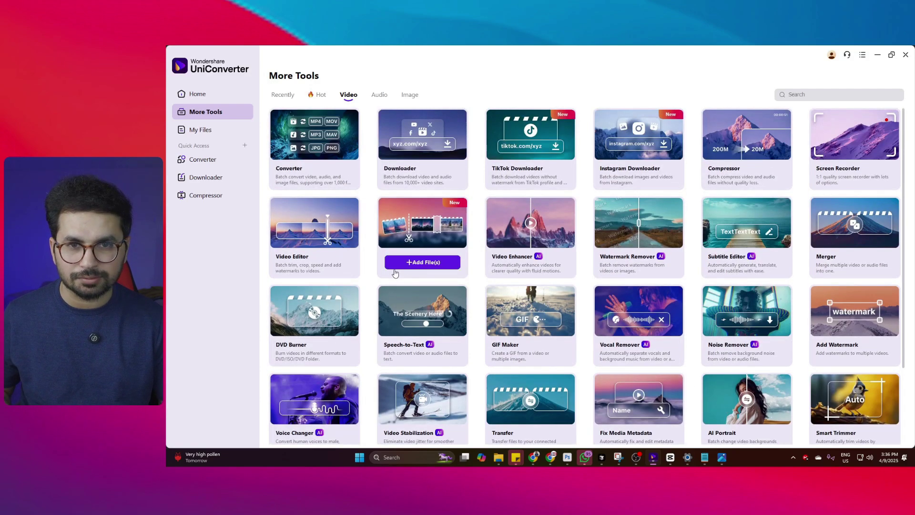
{"action": "mouse_move", "coordinate": [436, 300]}
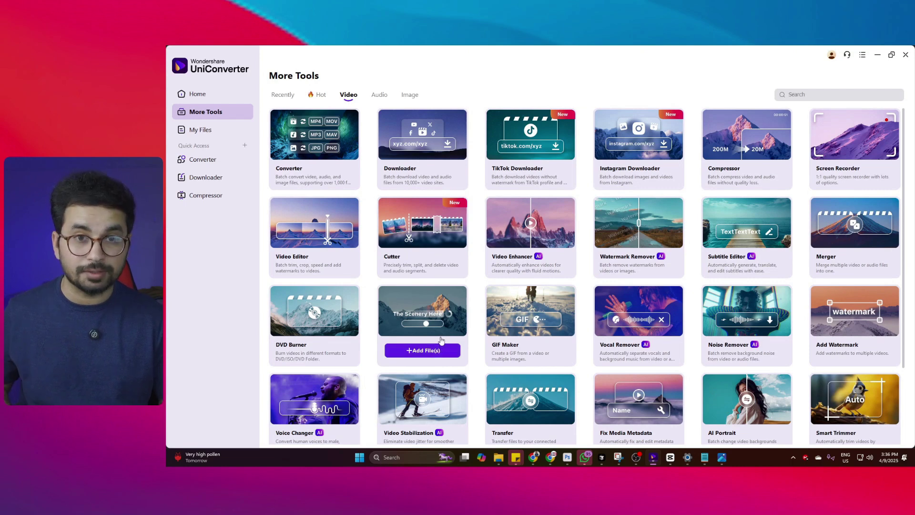
{"action": "mouse_move", "coordinate": [458, 269]}
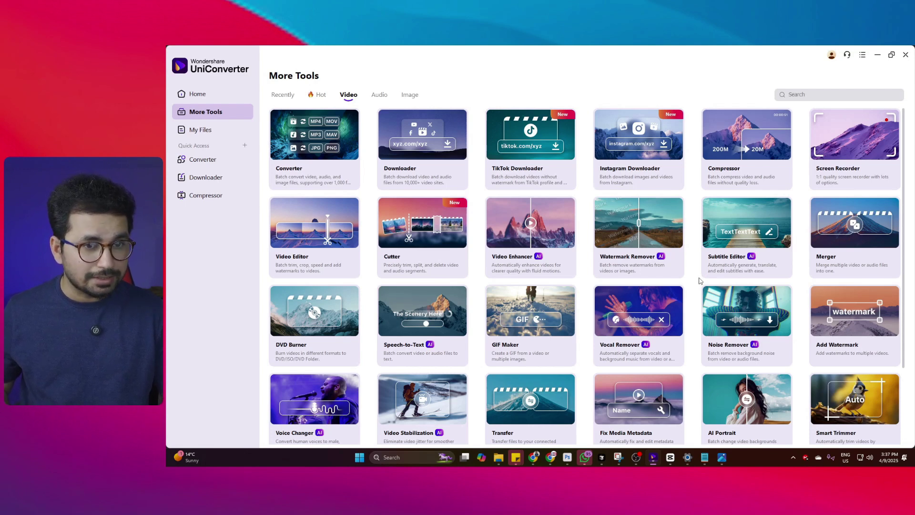
{"action": "mouse_move", "coordinate": [702, 280]}
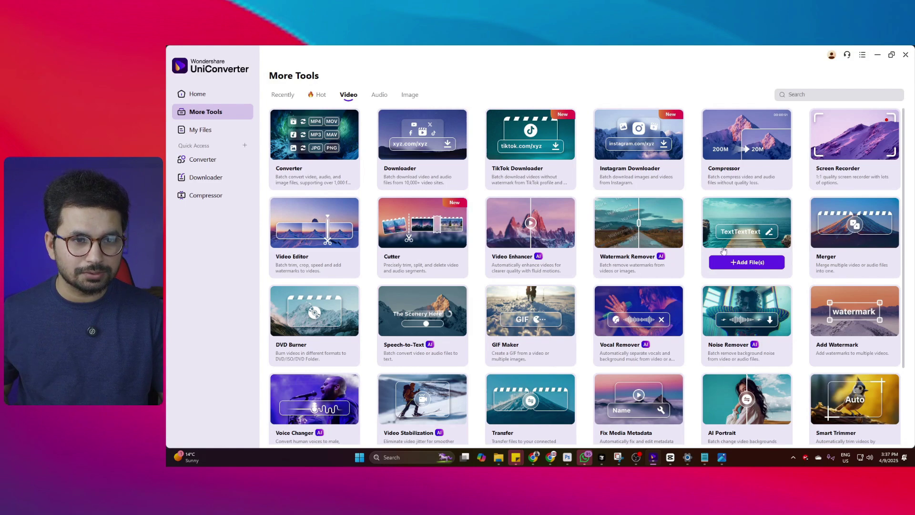
{"action": "left_click", "coordinate": [746, 234]}
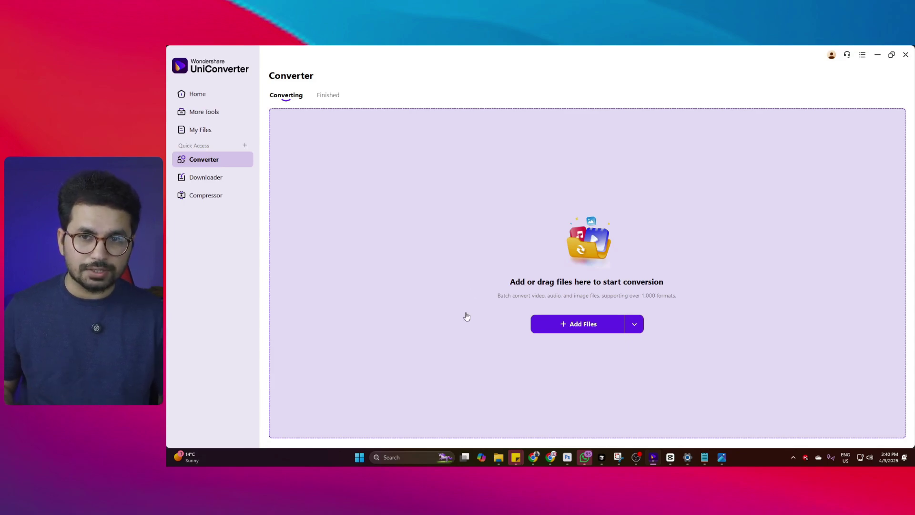
Queue Source.mp4 and a second 1280×720 clip in the Converter, then show the second clip's MP4 format choices.
{"action": "left_click", "coordinate": [474, 273]}
{"action": "double_click", "coordinate": [266, 119]}
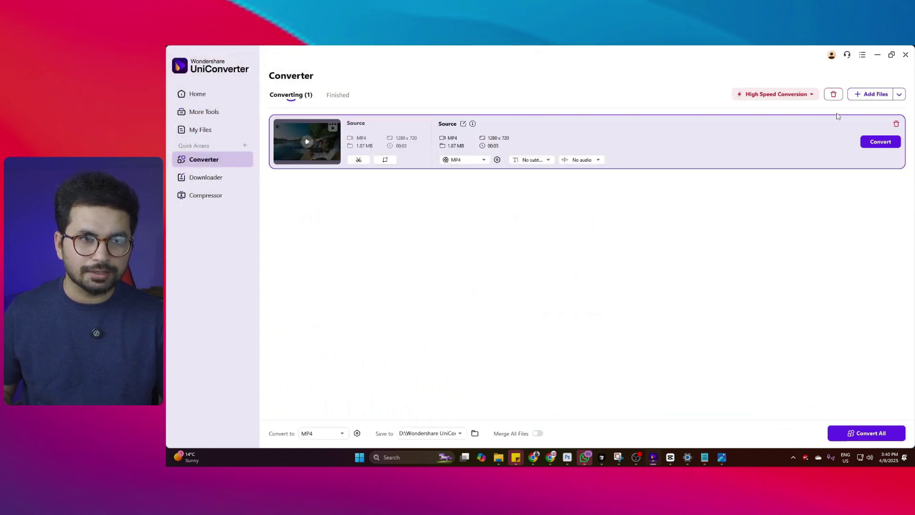
{"action": "left_click", "coordinate": [871, 99]}
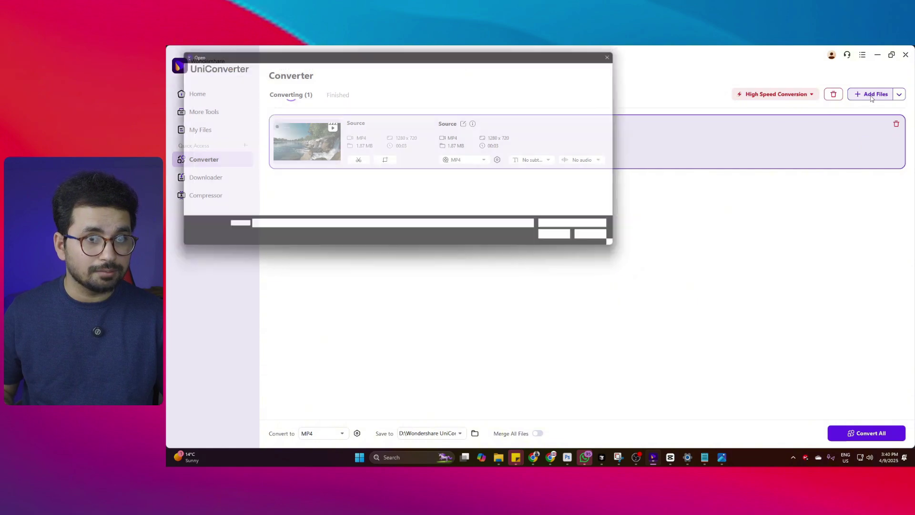
{"action": "left_click", "coordinate": [269, 117]}
{"action": "double_click", "coordinate": [269, 117]}
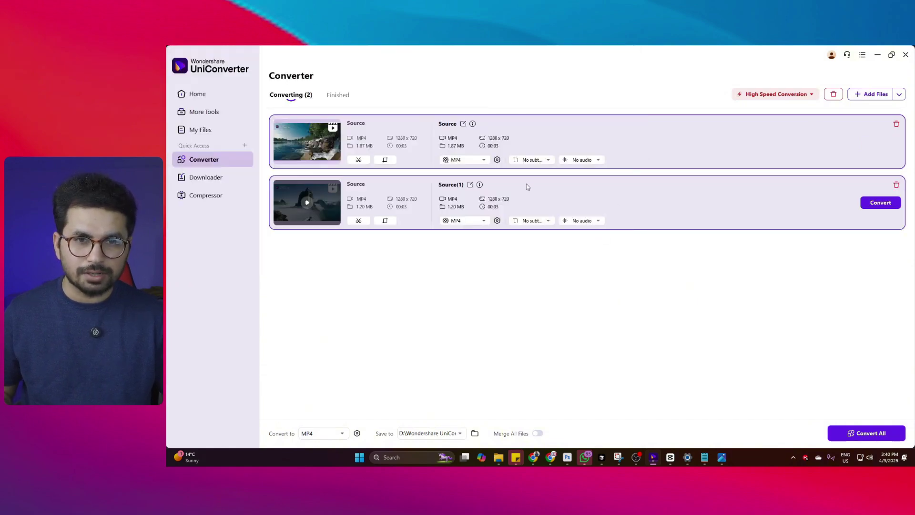
{"action": "left_click", "coordinate": [459, 221]}
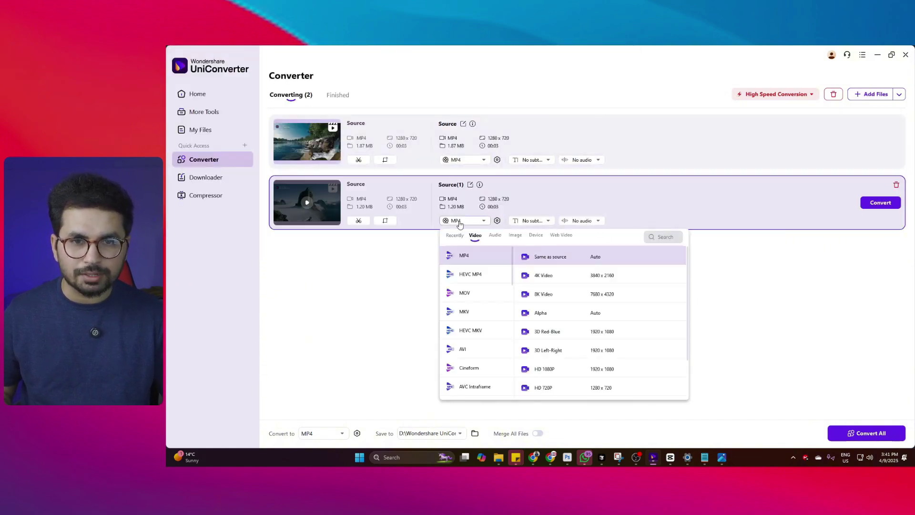
Close the format dropdown, leaving the second clip's output as MP4.
{"action": "left_click", "coordinate": [401, 294]}
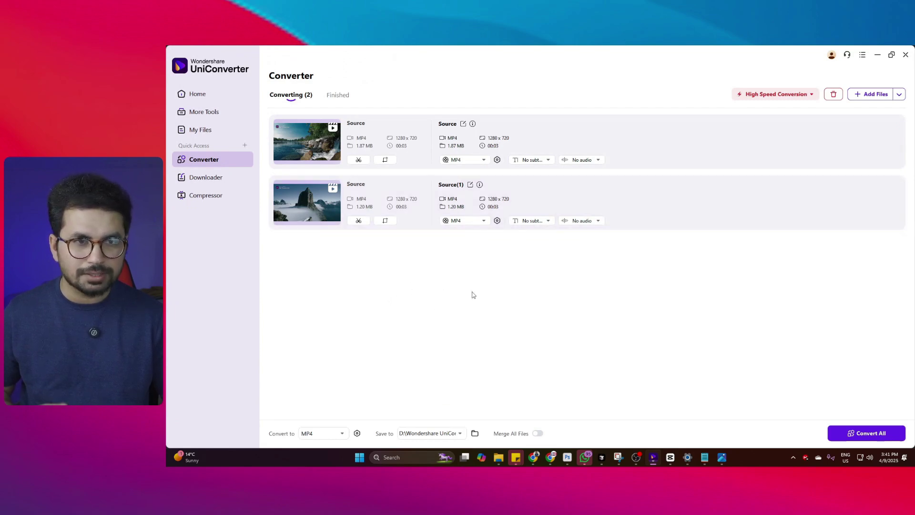